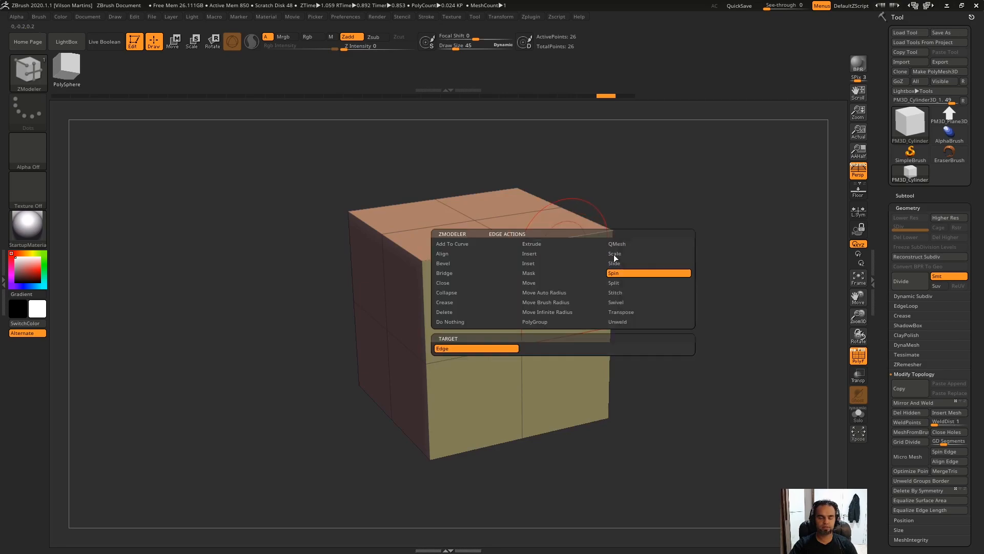
Set the ZModeler edge action to Spin and the polygon action to Spin on A Single Poly around Polygon Center
left_click(614, 275)
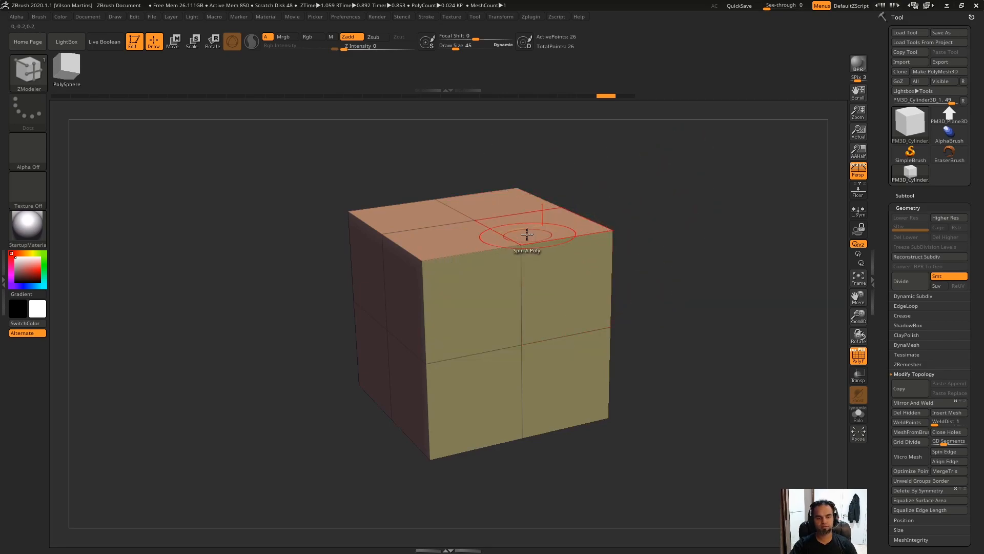
key("space")
key("space")
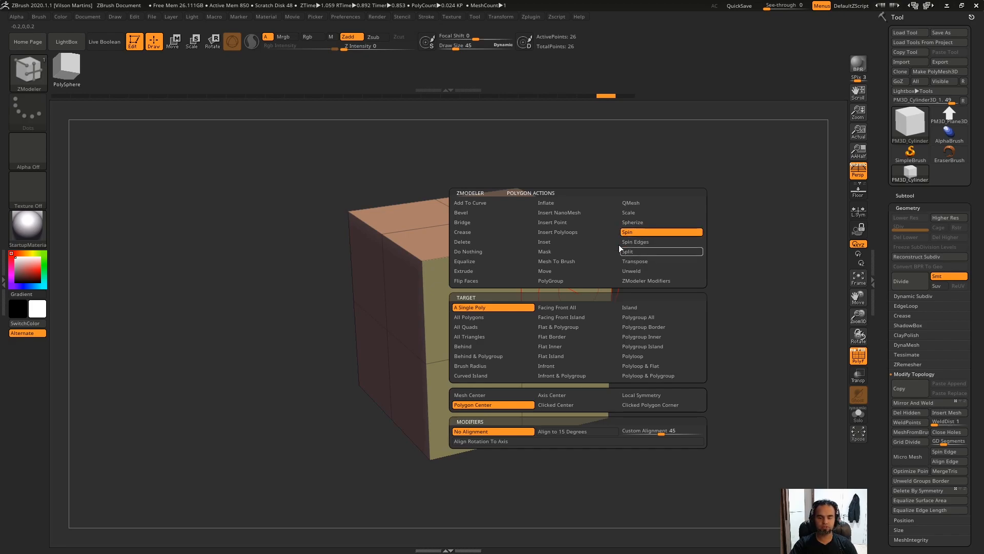
mouse_move(688, 231)
left_mouse_down()
mouse_move(691, 240)
mouse_move(701, 226)
mouse_move(697, 233)
left_mouse_up()
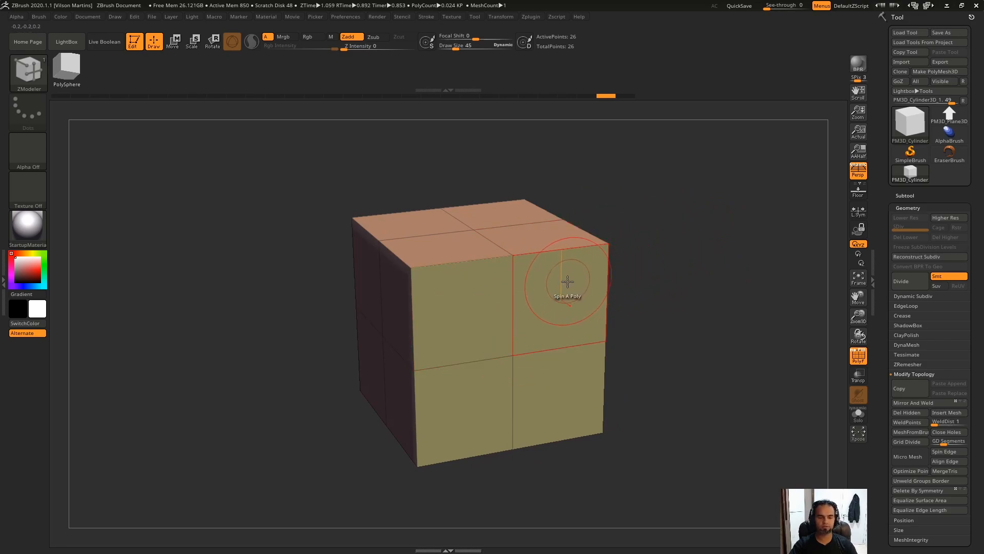
left_click_drag(687, 258, 720, 301)
Try spinning the front face's upper-right polygon around its own center, undoing the spin
left_click_drag(552, 292, 661, 223)
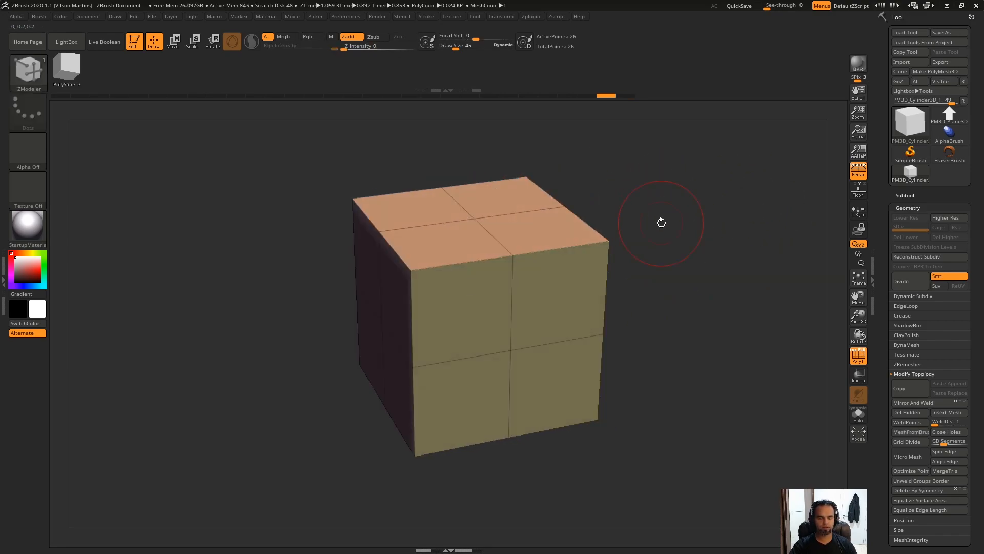
left_click_drag(656, 269, 636, 264)
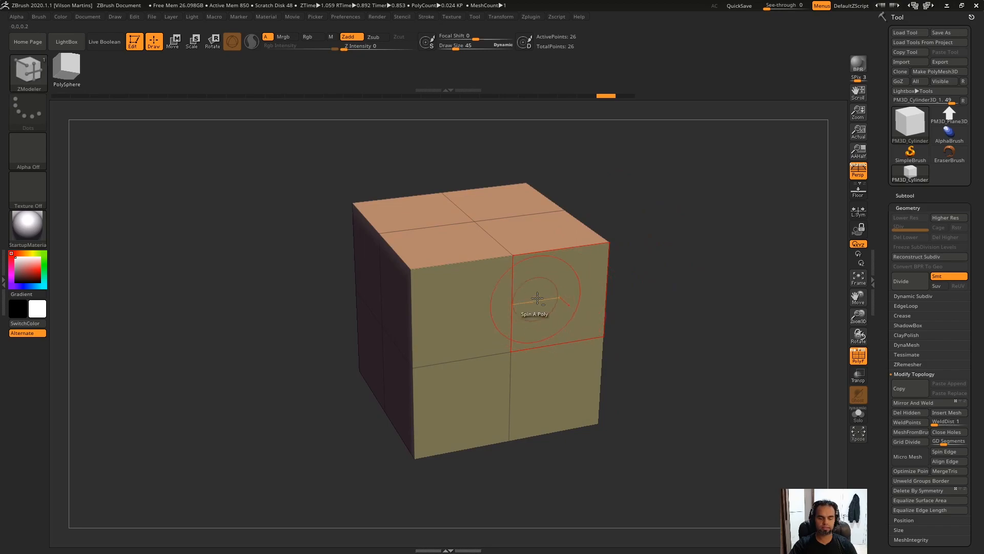
mouse_move(523, 314)
left_mouse_down()
mouse_move(578, 292)
mouse_move(644, 292)
left_mouse_up()
key("ctrl")
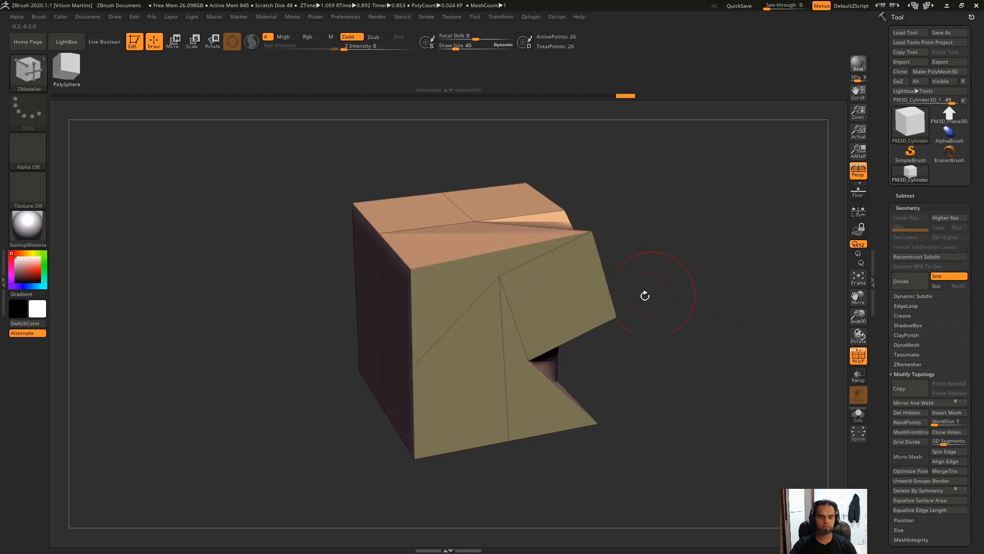
key("ctrl+z")
left_click_drag(623, 206, 633, 216)
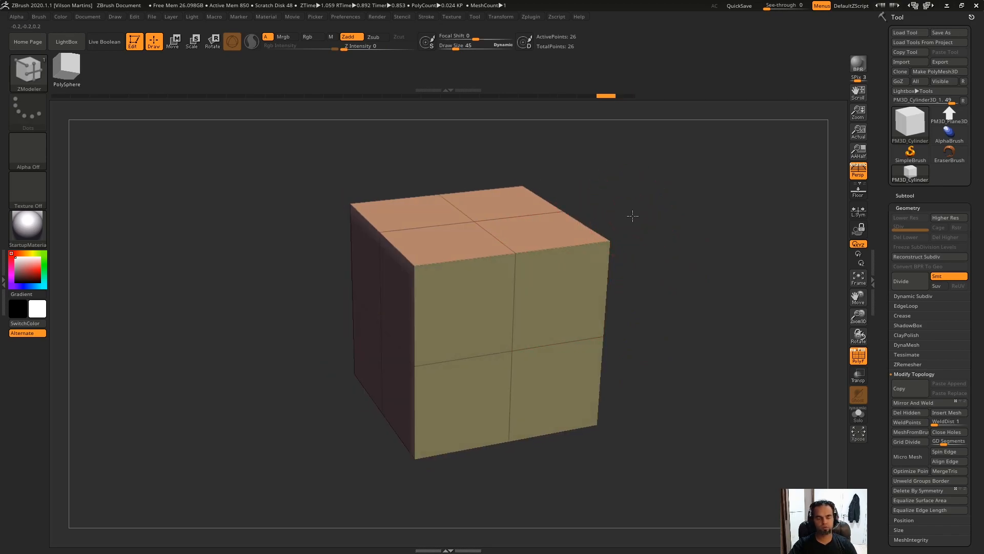
Set the polygon Spin pivot to Mesh Center and try spinning polygons of the front face
key("space")
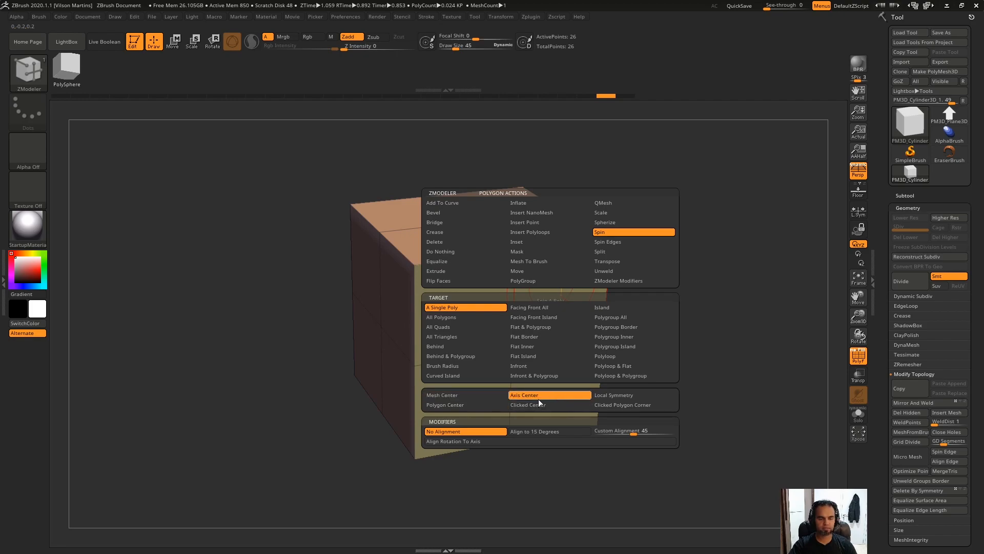
left_click(478, 395)
left_click_drag(621, 296, 685, 230, "shift")
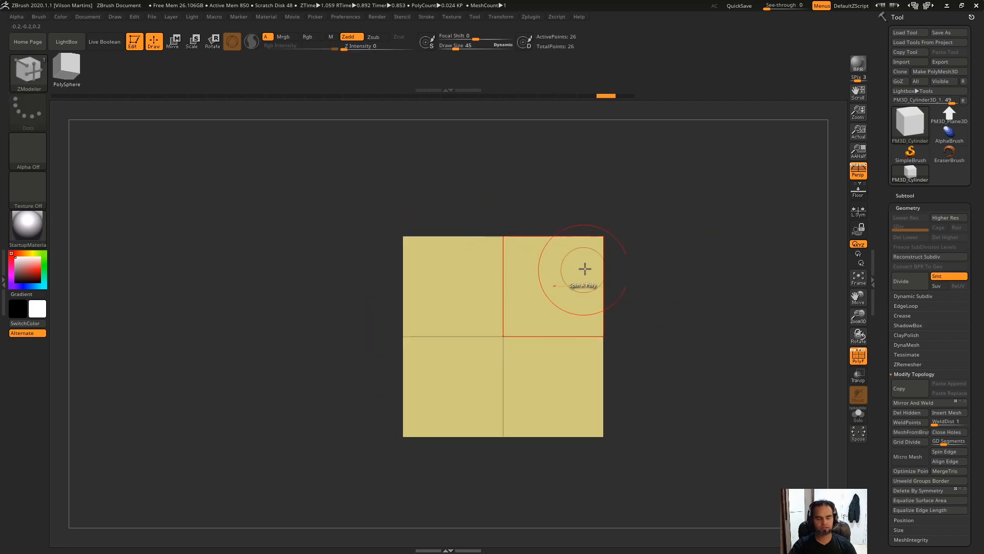
right_click_drag(434, 240, 475, 268)
left_click_drag(665, 228, 624, 249, "shift")
mouse_move(574, 287)
left_mouse_down()
mouse_move(598, 305)
mouse_move(555, 307)
mouse_move(575, 287)
left_mouse_up()
left_click_drag(634, 220, 672, 236)
key("ctrl+z")
key("ctrl+z")
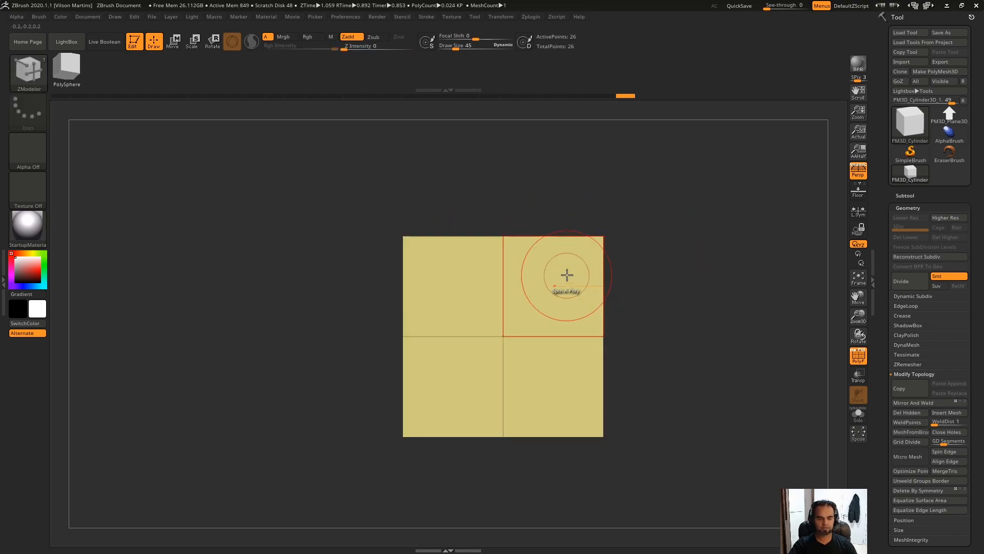
Capture the cube area with the screenshot tool, mark the mesh center with red freehand strokes and discard the capture
key("Print")
left_click_drag(371, 201, 693, 475)
left_click_drag(503, 308, 506, 347)
mouse_move(494, 342)
left_mouse_down()
mouse_move(593, 321)
mouse_move(613, 205)
mouse_move(769, 205)
left_mouse_up()
key("Escape")
Try spinning several front-face polygons around the Mesh Center pivot, undoing each spin
key("ctrl+z")
mouse_move(492, 257)
left_mouse_down()
mouse_move(490, 285)
mouse_move(490, 263)
left_mouse_up()
key("ctrl+z")
key("space")
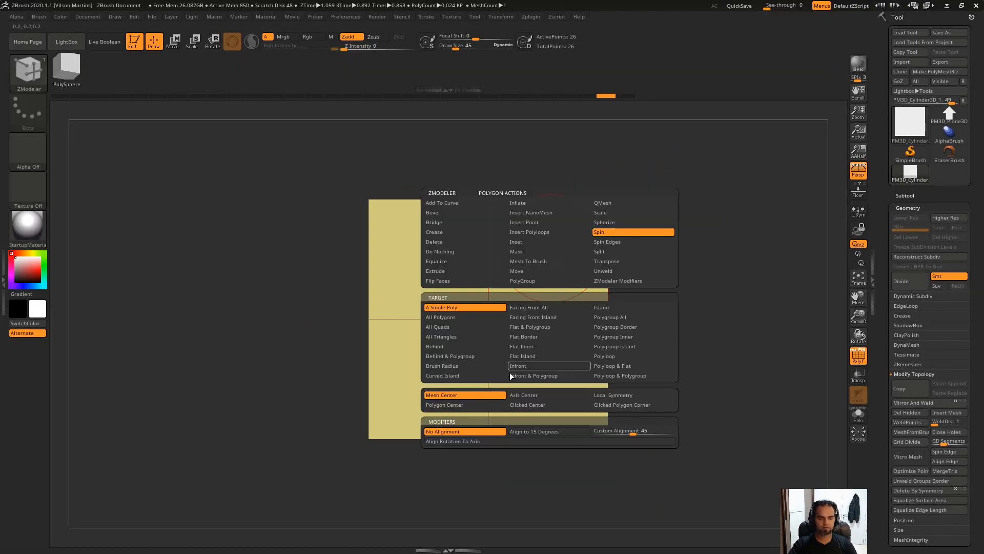
mouse_move(738, 257)
left_mouse_down("alt")
mouse_move(738, 246)
mouse_move(734, 262)
left_mouse_up("alt")
left_click_drag(615, 214, 639, 266, "alt")
left_click_drag(531, 292, 565, 245)
key("ctrl+z")
left_click_drag(677, 244, 646, 252)
left_click_drag(536, 288, 538, 306)
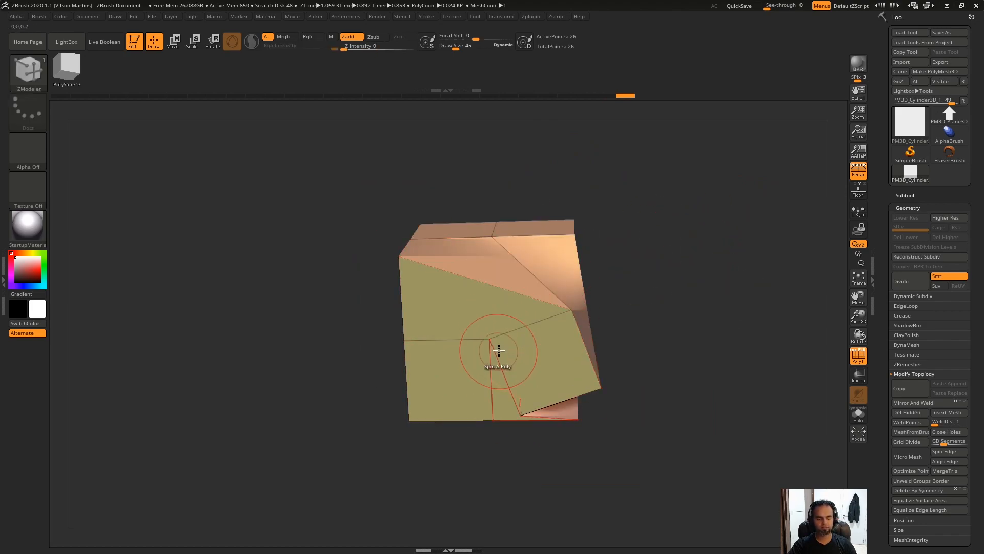
key("ctrl+z")
Turn on the floor grid to show the world axes around the cube, keeping the perspective view
left_click_drag(718, 262, 667, 183)
left_click(858, 197)
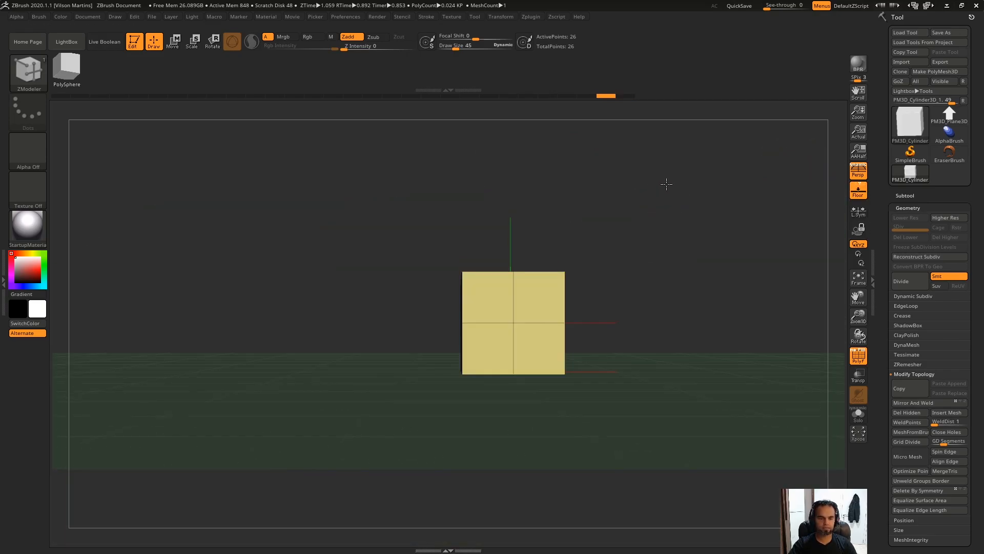
key("p")
key("p")
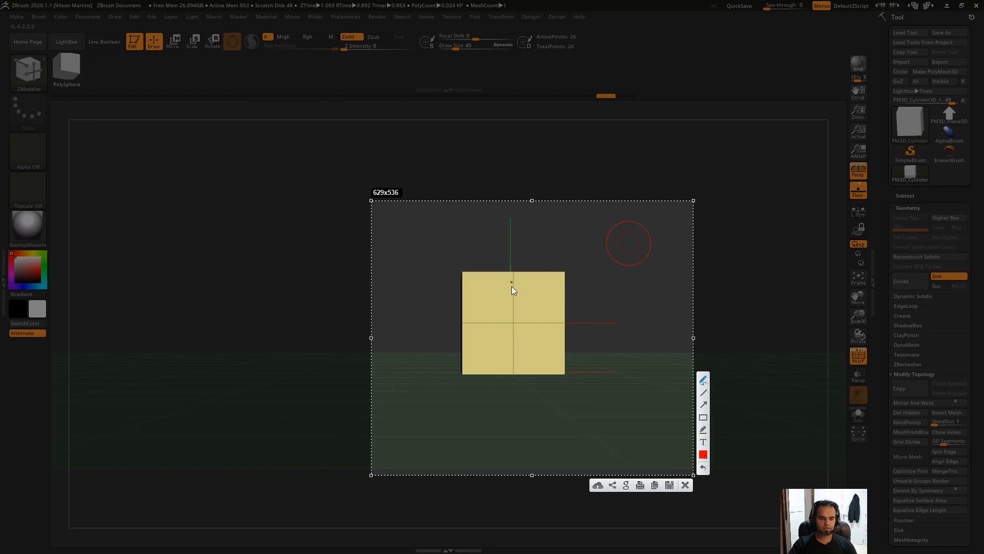
Trace the vertical and horizontal world axis lines in red on a screen capture and discard it
left_click_drag(511, 286, 509, 368)
left_click_drag(503, 373, 580, 375)
left_click_drag(514, 230, 511, 311)
mouse_move(507, 322)
left_mouse_down()
mouse_move(607, 330)
mouse_move(520, 324)
left_mouse_up()
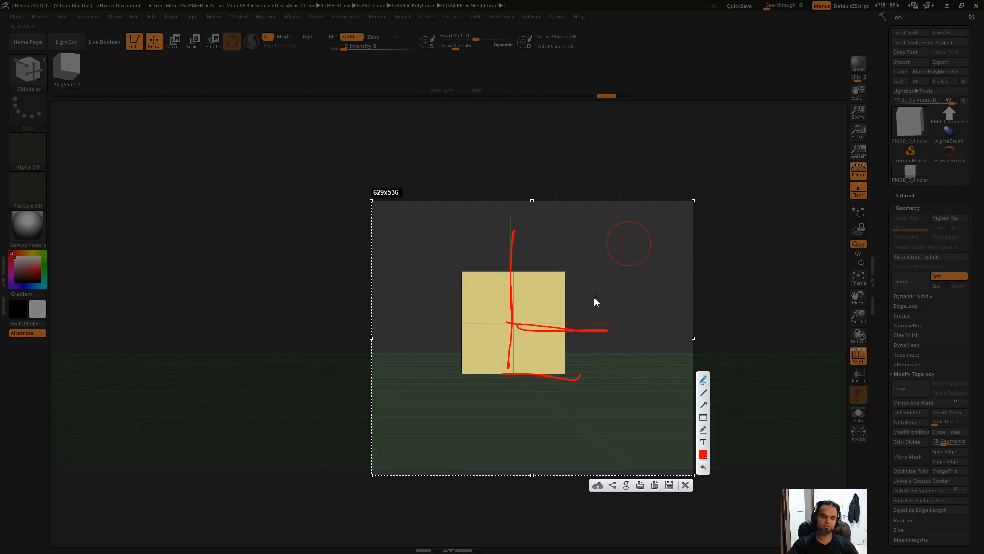
key("Escape")
Move the cube sideways along the X axis, away from the world axis origin
mouse_move(641, 230)
left_mouse_down()
mouse_move(676, 224)
mouse_move(597, 224)
left_mouse_up()
key("w")
left_click_drag(511, 354, 644, 278)
key("q")
Set the polygon Spin pivot to Axis Center and try spinning polygons of the offset cube, undoing each spin
key("space")
left_click(546, 398)
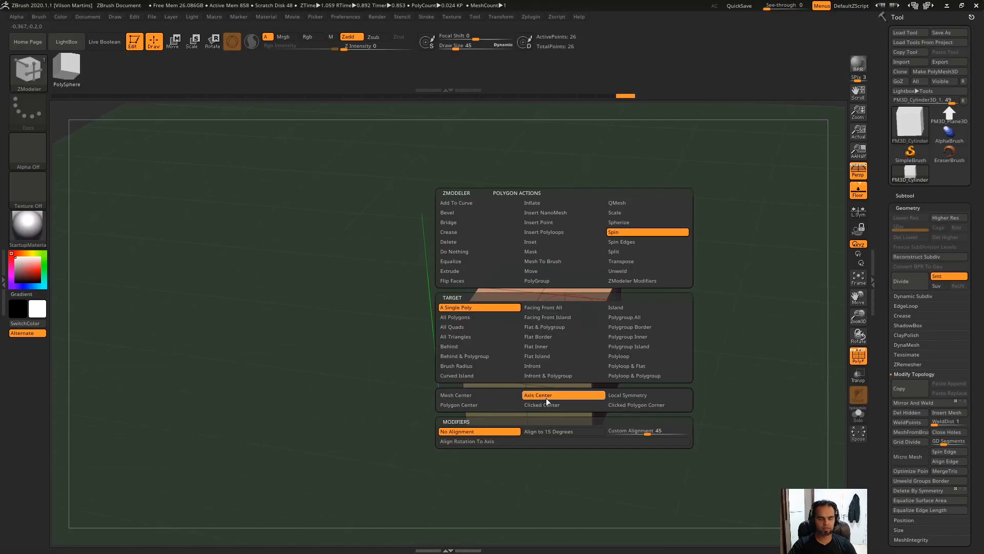
left_click_drag(558, 297, 365, 356)
key("ctrl+z")
left_click_drag(563, 205, 570, 263, "shift")
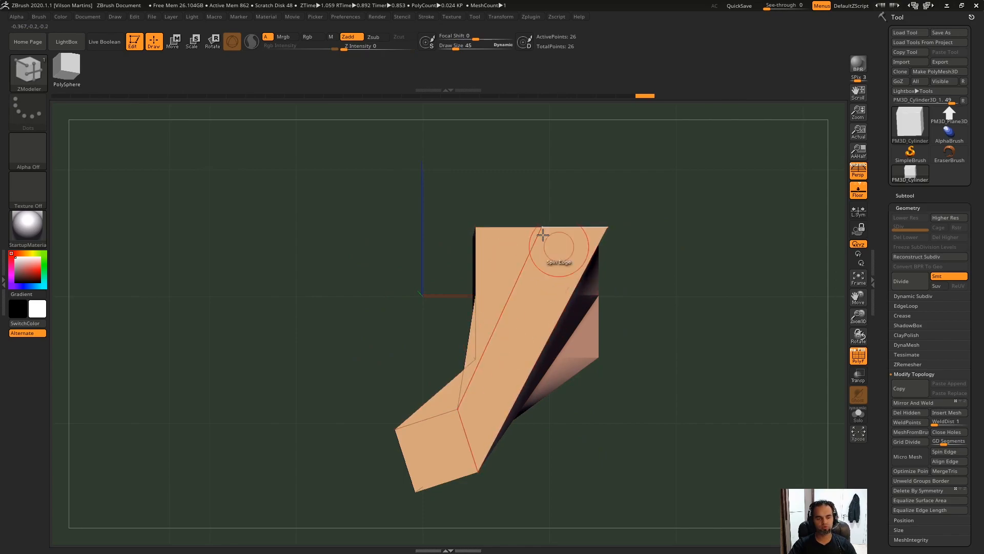
key("ctrl+z")
mouse_move(588, 318)
left_mouse_down()
mouse_move(641, 301)
mouse_move(626, 318)
mouse_move(431, 323)
left_mouse_up()
key("ctrl+z")
Try rotating the offset cube with the transform gizmo and spinning its polygons around the axis center
left_click_drag(678, 347, 666, 254)
key("w")
key("e")
left_click_drag(574, 368, 589, 366)
mouse_move(582, 323)
left_mouse_down()
mouse_move(556, 281)
mouse_move(505, 290)
left_mouse_up()
key("q")
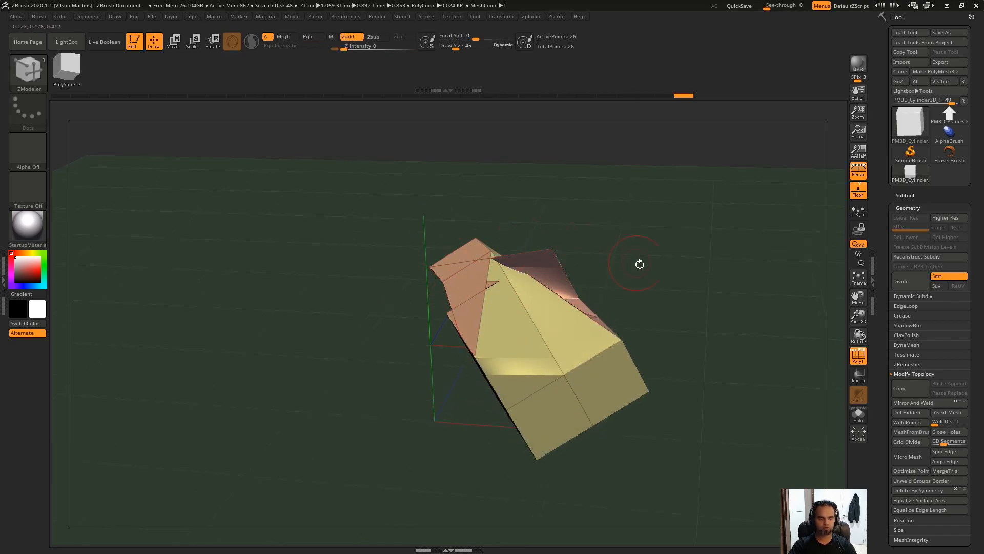
Undo the trial spins together with the cube's rotation and move
key("ctrl+z")
left_click_drag(628, 255, 653, 237, "shift")
key("ctrl+z")
key("ctrl+z")
key("ctrl+z")
key("ctrl+z")
left_click_drag(546, 229, 573, 248)
Shift the cube along the X axis again so that it sits beside the world axis
key("space")
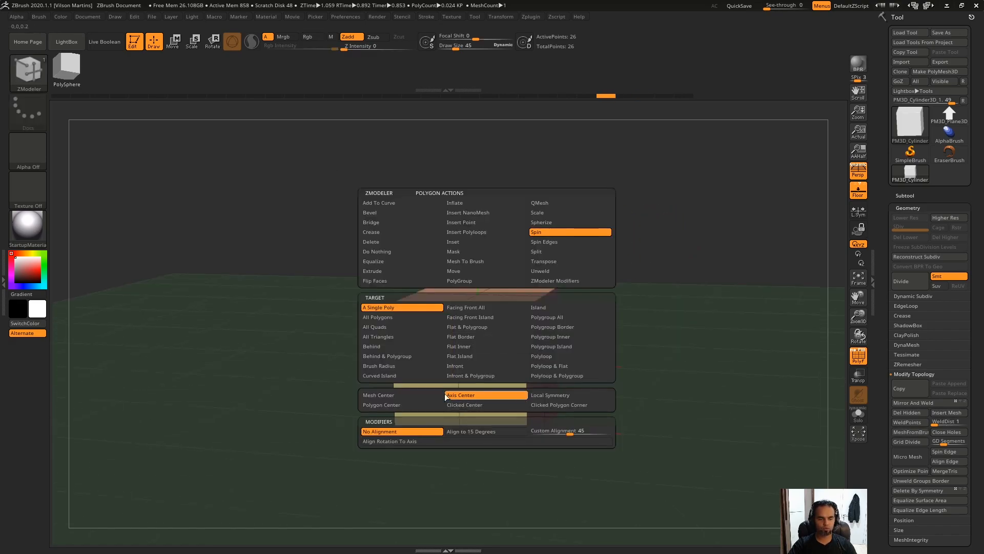
key("space")
mouse_move(610, 242)
left_mouse_down("shift")
mouse_move(629, 251)
mouse_move(621, 277)
left_mouse_up("shift")
key("w")
left_click_drag(536, 361, 686, 361)
key("q")
Set the polygon Spin pivot to Local Symmetry
left_click_drag(726, 236, 536, 278, "alt")
mouse_move(603, 237)
left_mouse_down()
mouse_move(595, 276)
mouse_move(599, 245)
left_mouse_up()
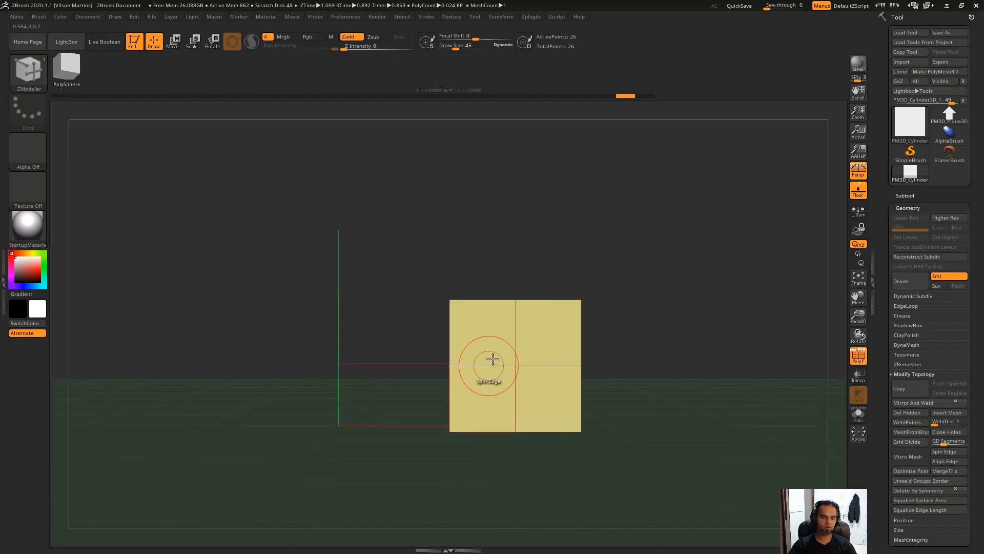
key("space")
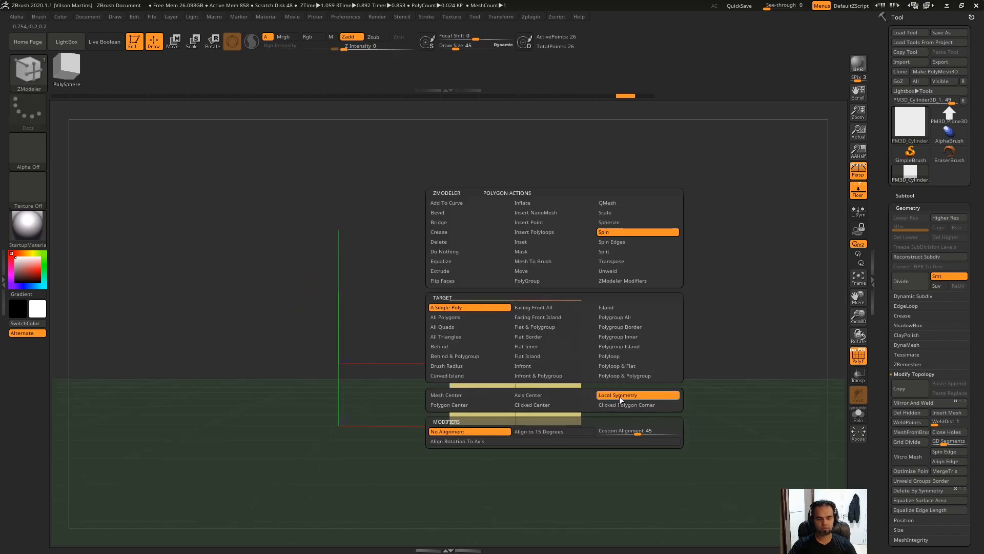
right_click_drag(637, 227, 635, 235, "ctrl")
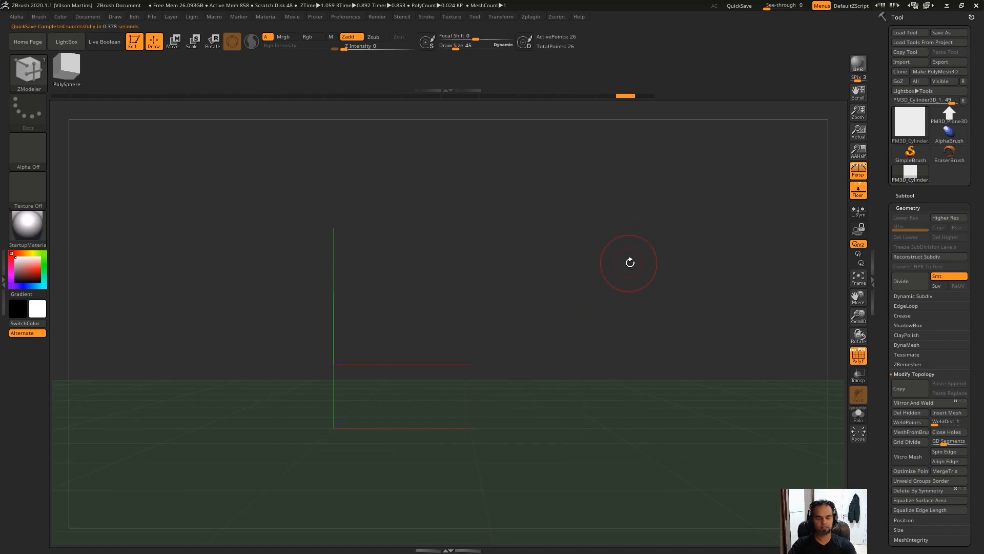
Mark the cube's side edges, its center and the upper-right polygon's center in red on a capture and discard it
key("Print")
left_click_drag(581, 298, 570, 431)
left_click_drag(517, 310, 513, 320)
left_click_drag(498, 370, 537, 370)
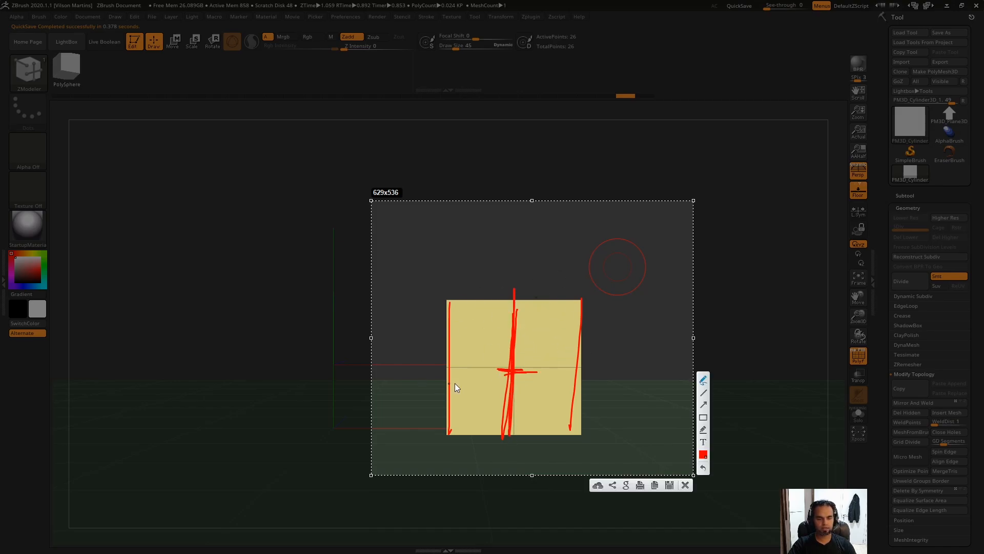
mouse_move(546, 328)
left_mouse_down()
mouse_move(547, 347)
mouse_move(539, 337)
left_mouse_up()
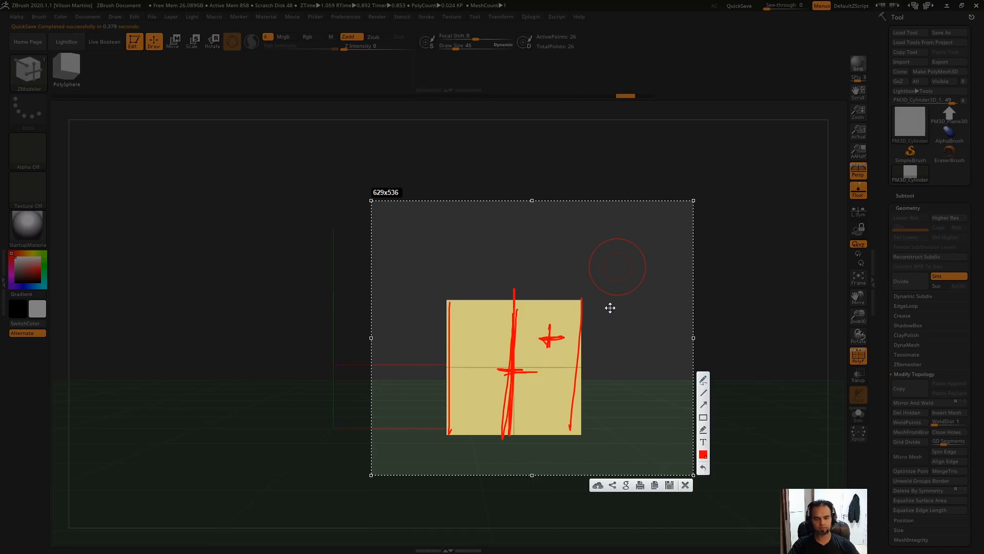
key("Escape")
Try spinning the cube's polygons with the Local Symmetry pivot, undoing the changes
left_click_drag(638, 250, 509, 309)
key("space")
key("ctrl+z")
mouse_move(646, 231)
left_mouse_down("shift")
mouse_move(613, 271)
mouse_move(559, 293)
left_mouse_up("shift")
key("ctrl+z")
key("space")
Set the draw size to 51
key("s")
left_click_drag(480, 317, 575, 301)
key("ctrl+z")
key("s")
mouse_move(575, 301)
left_mouse_down("shift")
mouse_move(521, 278)
mouse_move(560, 256)
left_mouse_up("shift")
left_click_drag(561, 256, 602, 235, "alt")
Try spinning the front face's lower-left and upper-right polygons, undoing each spin
left_click_drag(477, 383, 500, 374)
key("ctrl+z")
key("space")
key("space")
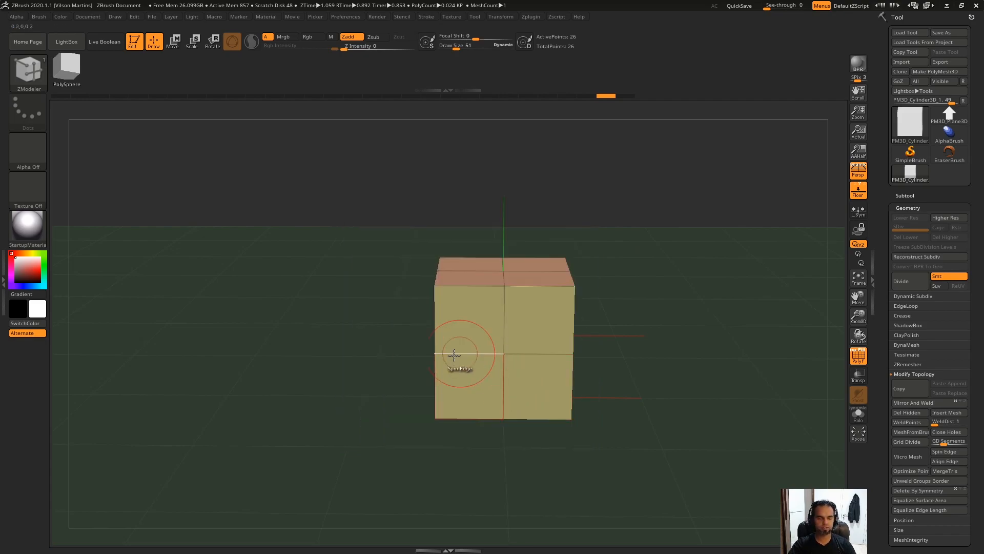
right_click_drag(478, 336, 507, 354, "shift")
key("space")
left_click_drag(545, 315, 605, 261)
right_click_drag(629, 235, 607, 293)
key("ctrl+z")
Try spinning a polygon on the top face and one at the cube's left side, undoing both spins
right_click_drag(507, 226, 524, 264)
left_click_drag(484, 267, 549, 244)
key("ctrl+z")
left_click_drag(432, 319, 469, 328)
key("ctrl+z")
Mark polygons on the front face as a temporary group, try spinning them together and undo everything
right_click_drag(482, 359, 492, 314)
left_click_drag(492, 320, 520, 332, "alt")
right_click_drag(663, 285, 623, 293)
left_click_drag(572, 348, 533, 345)
key("ctrl+z")
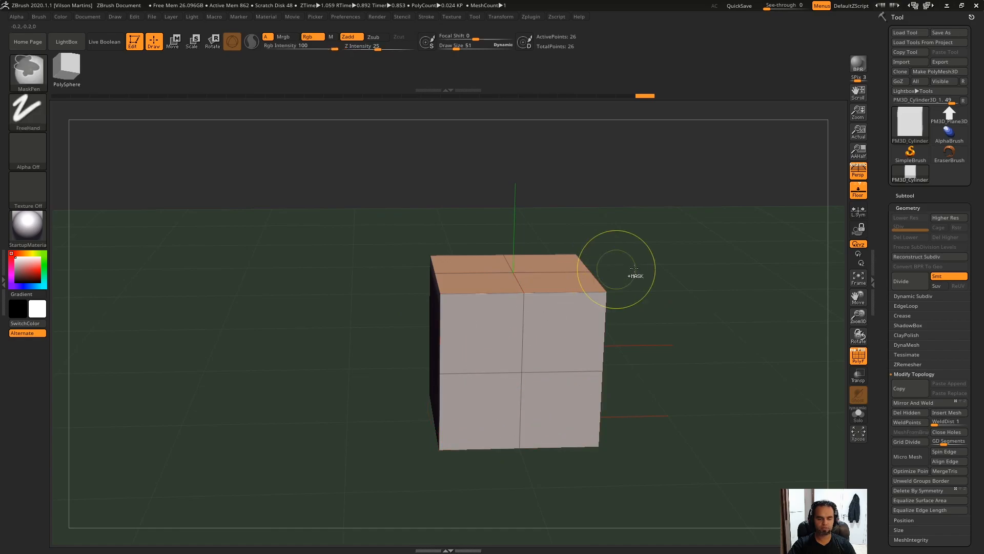
right_click_drag(613, 277, 513, 330)
left_click_drag(513, 330, 636, 267)
right_click_drag(635, 266, 625, 240)
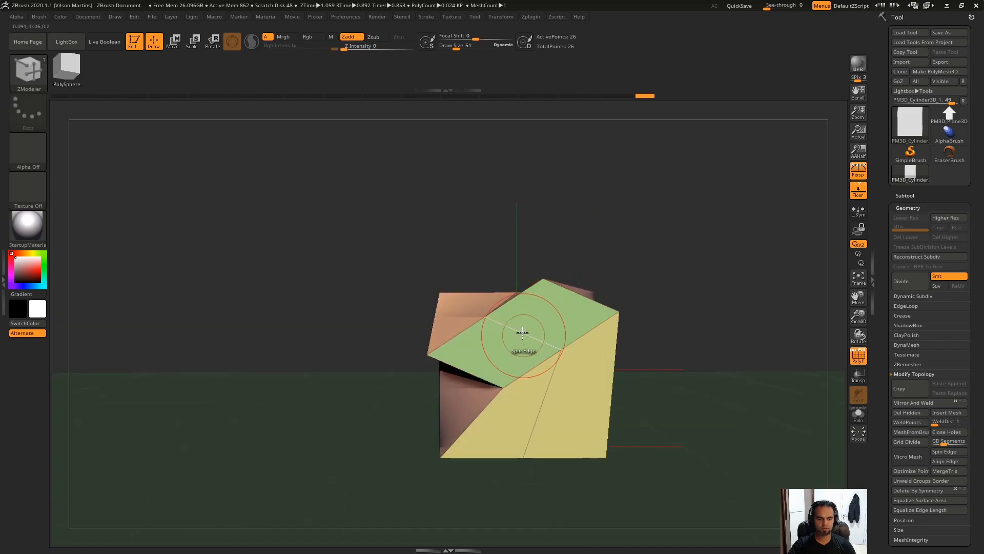
key("ctrl+z")
key("ctrl+z")
Try spinning the front face's upper-right polygon from its outer corner and from near the face's middle, undoing the result
right_click_drag(538, 302, 586, 328)
key("space")
right_click_drag(639, 287, 523, 242, "shift")
right_click_drag(541, 282, 543, 261, "alt")
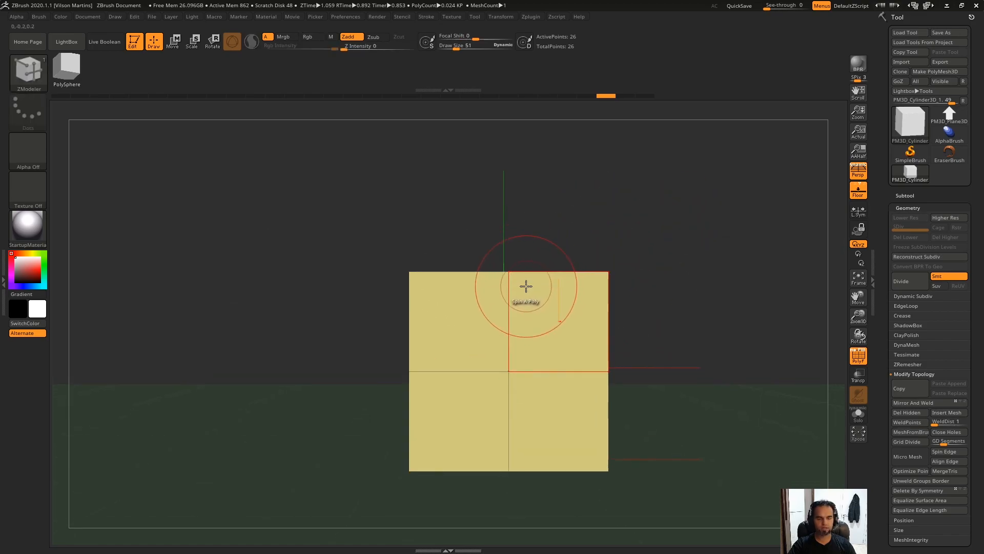
left_click_drag(601, 279, 675, 200)
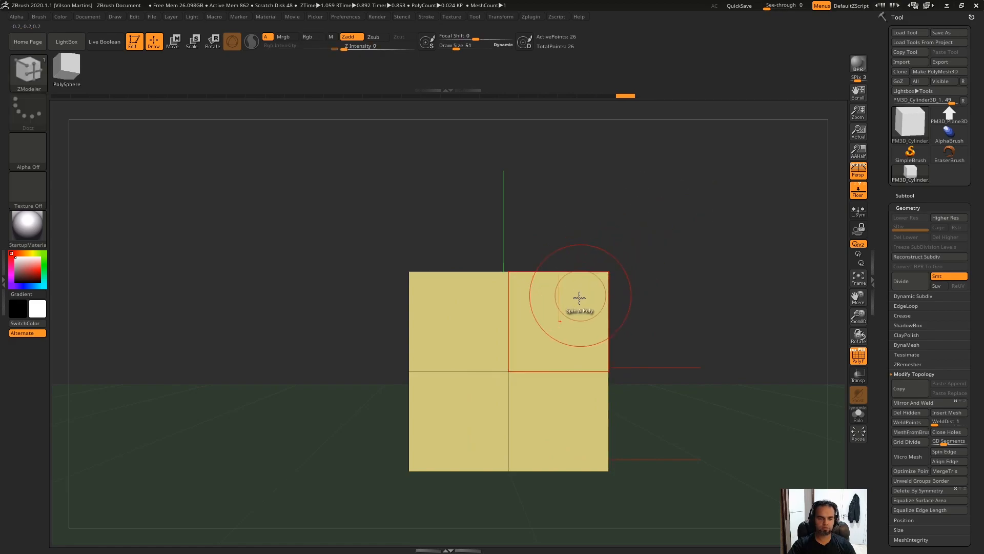
left_click_drag(516, 365, 534, 306)
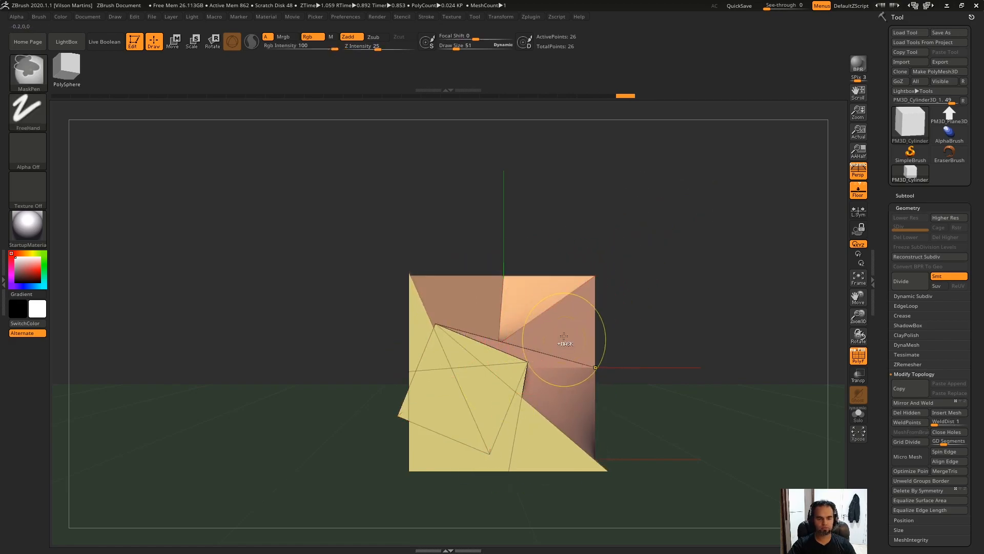
key("ctrl+z")
Try spinning the front face's upper-right polygon from points near its outer upper corner, undoing each spin
key("space")
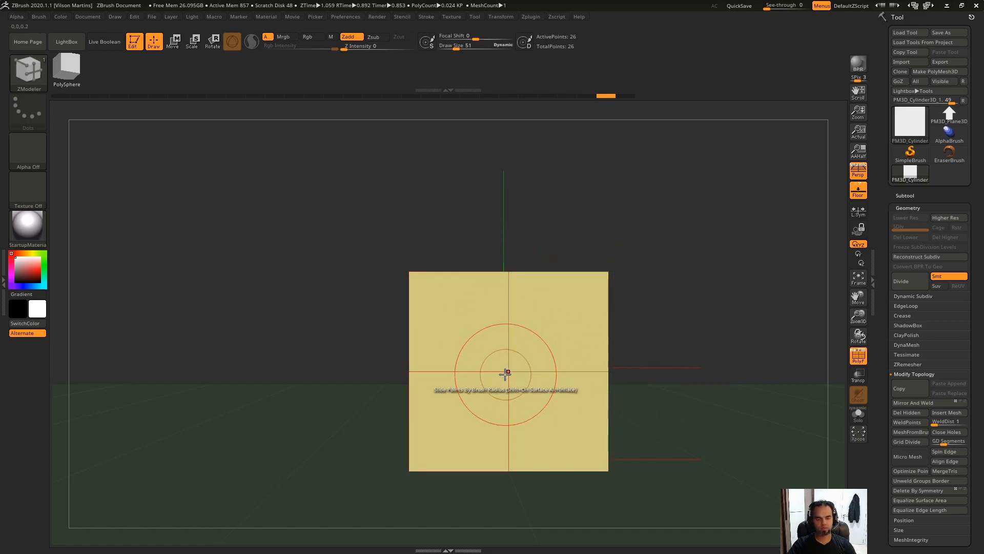
mouse_move(641, 252)
left_mouse_down("alt")
mouse_move(674, 251)
mouse_move(659, 247)
left_mouse_up("alt")
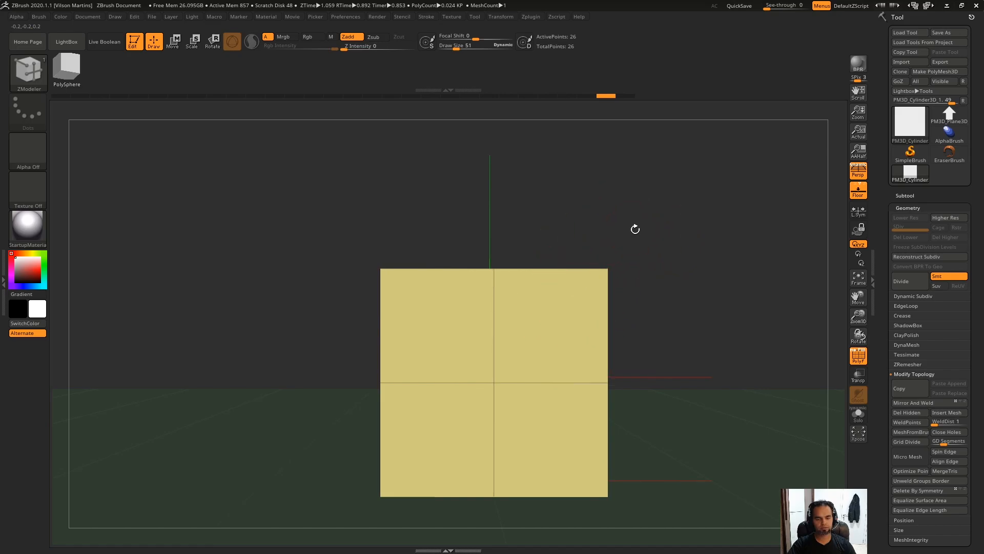
left_click_drag(581, 285, 578, 240)
key("ctrl+z")
left_click_drag(653, 221, 655, 237)
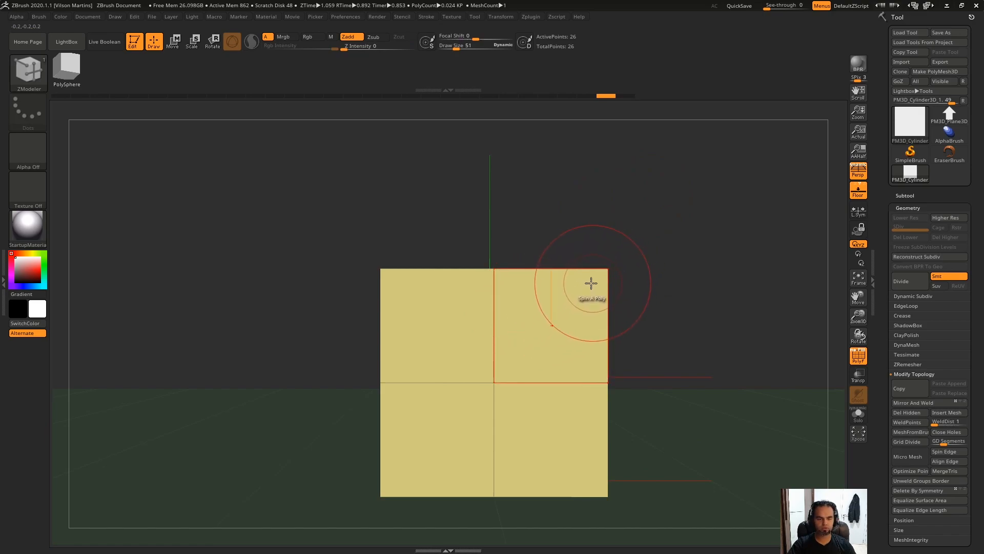
mouse_move(593, 285)
left_mouse_down()
mouse_move(586, 279)
mouse_move(598, 285)
left_mouse_up()
key("ctrl+z")
Try spinning the front face's upper-right polygon from points near its two lower corners, undoing each spin
left_click_drag(510, 367, 530, 377)
key("ctrl+z")
left_click_drag(592, 382, 569, 385)
key("ctrl+z")
key("ctrl+z")
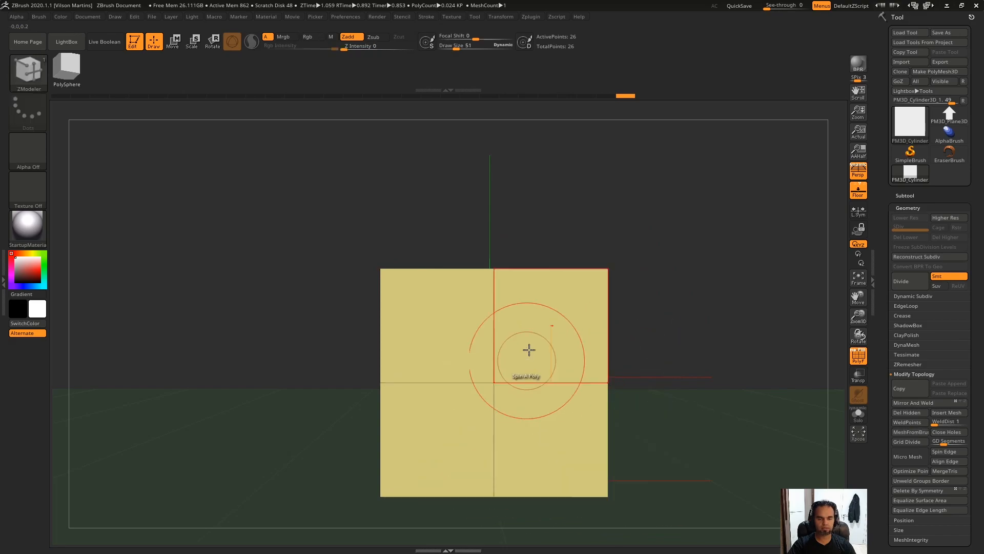
right_click_drag(571, 292, 567, 325)
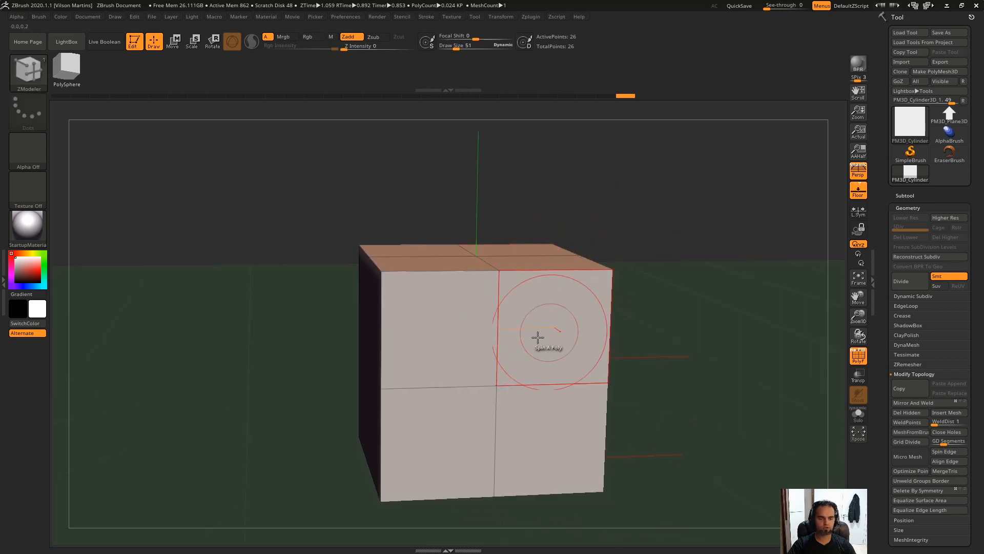
Try spinning the front face's upper-right polygon from its lower inner corner and its outer upper corner, undoing each spin
mouse_move(519, 372)
left_mouse_down()
mouse_move(510, 378)
mouse_move(501, 356)
mouse_move(522, 362)
left_mouse_up()
key("ctrl+z")
left_click_drag(609, 272, 574, 271)
key("ctrl+z")
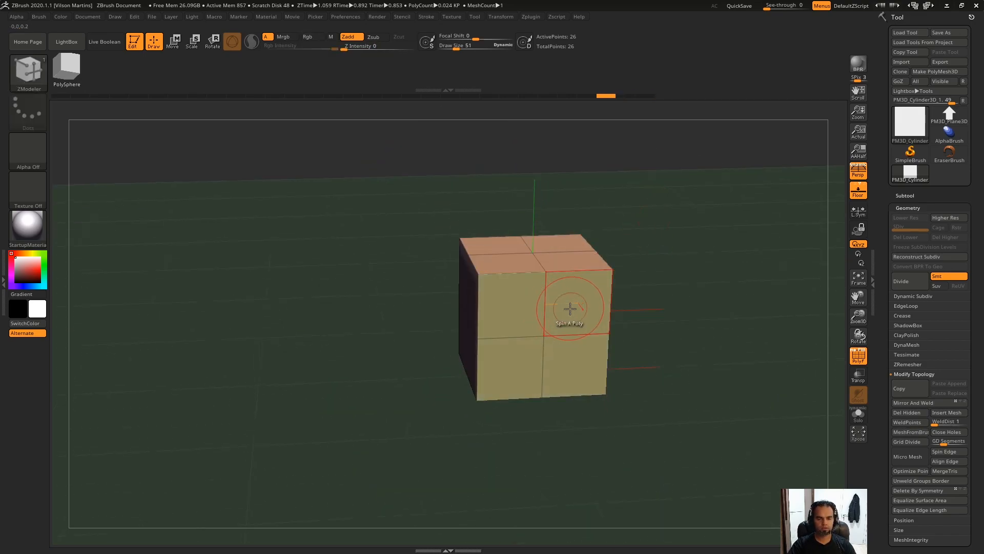
key("f")
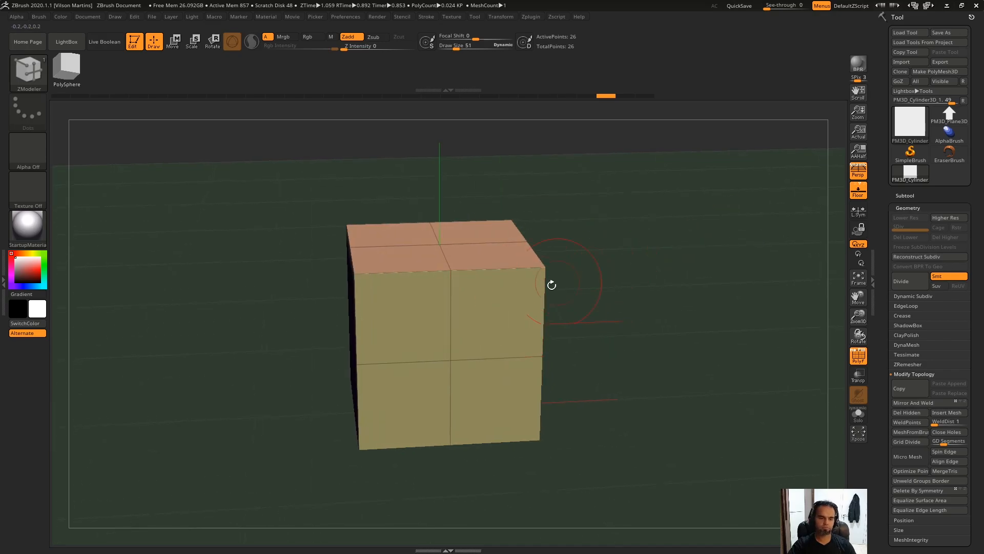
Choose Clicked Polygon Corner again as the Spin pivot and try spinning the front face's upper-right polygon, undoing the result
key("space")
left_click_drag(657, 293, 572, 299, "shift")
key("space")
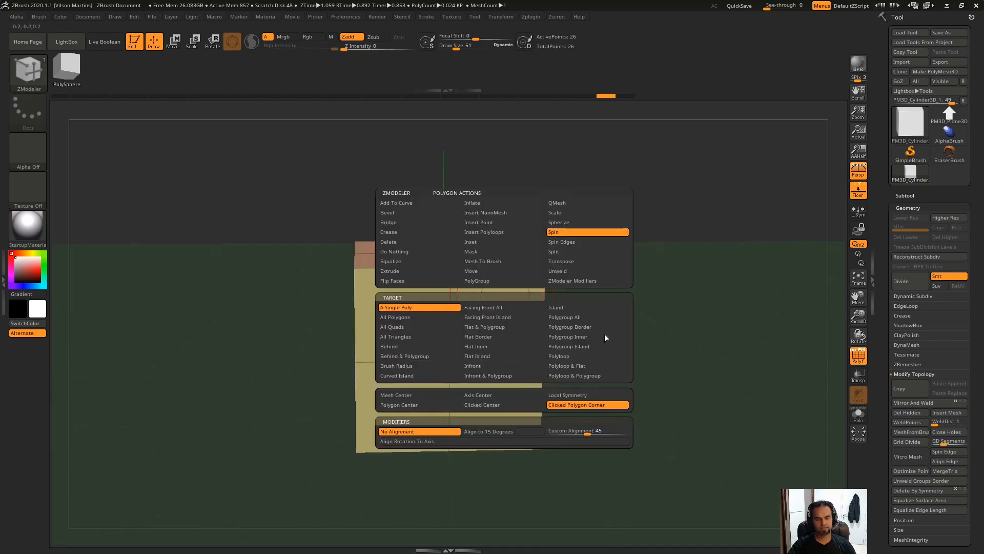
left_click(590, 406)
left_click_drag(585, 240, 594, 235)
left_click_drag(510, 288, 571, 292)
key("ctrl+z")
key("ctrl+z")
left_click_drag(613, 235, 584, 266)
left_click_drag(614, 234, 503, 290)
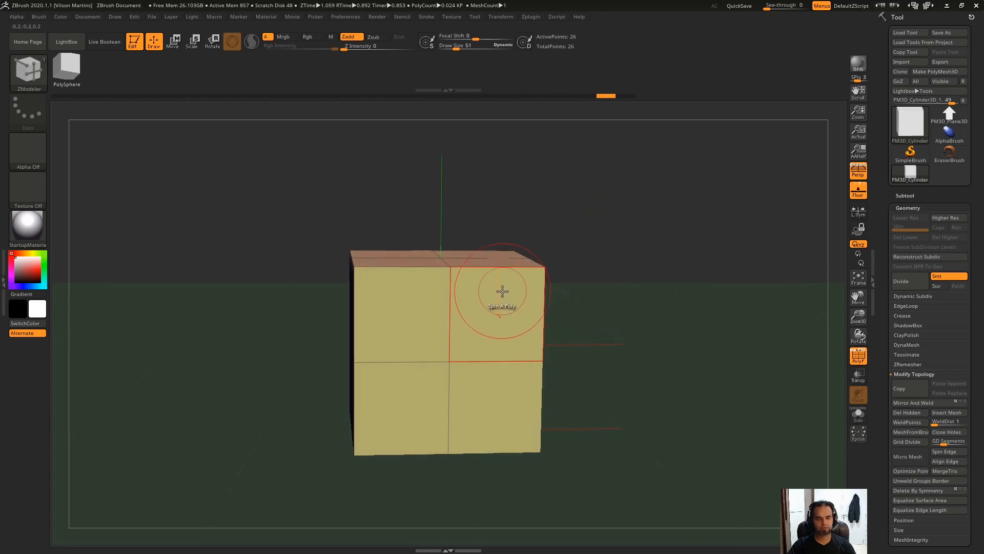
Set the Spin target to All Polygons, try it on the cube and undo the change
key("space")
left_click(402, 320)
left_click_drag(558, 210, 601, 202, "shift")
left_click_drag(374, 191, 655, 277)
key("space")
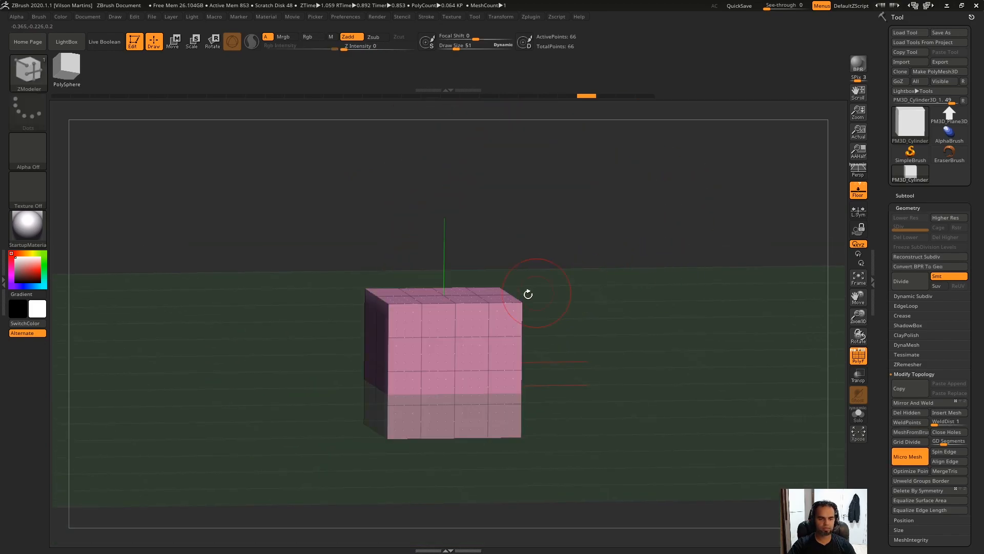
key("ctrl+z")
left_click_drag(415, 318, 696, 197)
key("p")
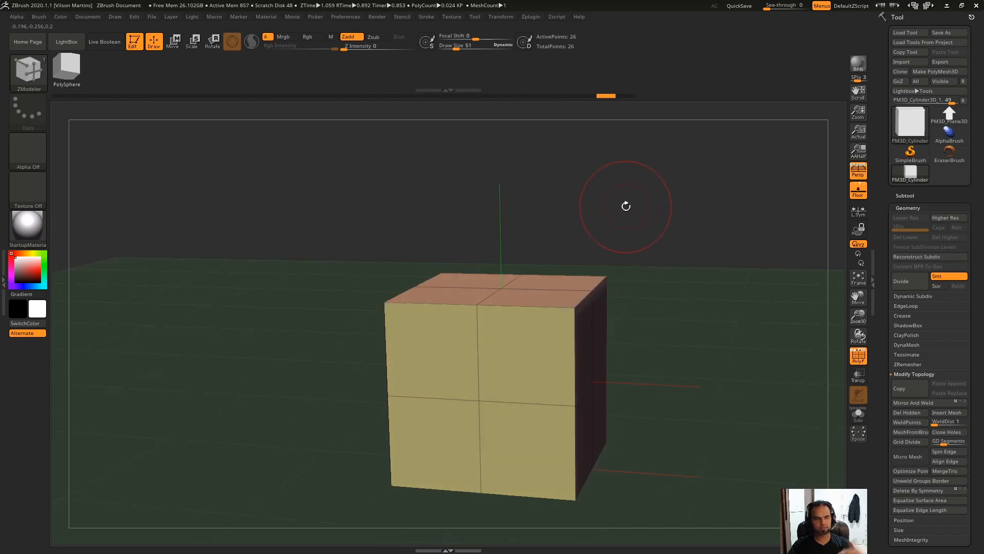
Try spinning all of the cube's polygons from the front face's upper-right polygon, undoing the result
left_click_drag(560, 215, 617, 222)
key("space")
left_click(522, 358)
key("ctrl+z")
mouse_move(516, 389)
left_mouse_down()
mouse_move(541, 358)
mouse_move(544, 323)
left_mouse_up()
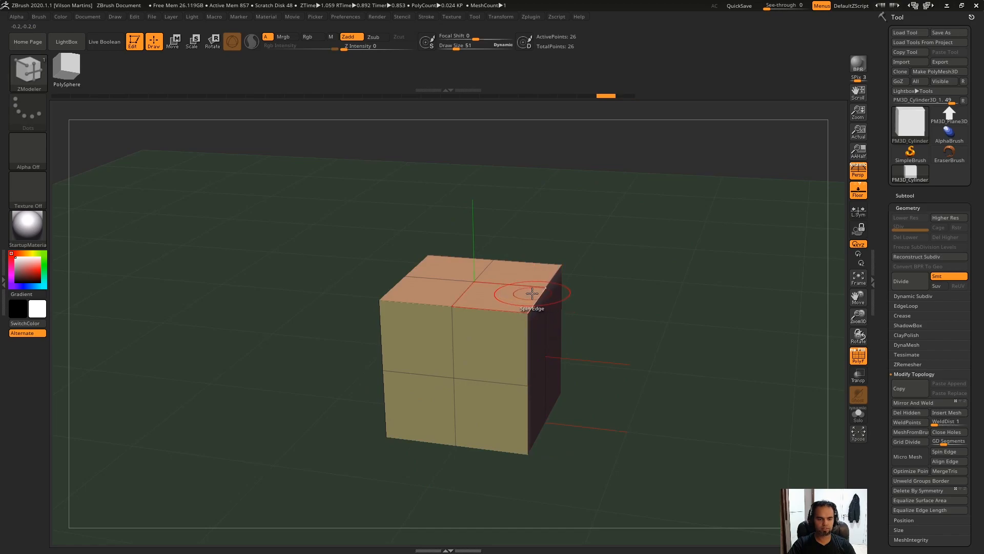
key("space")
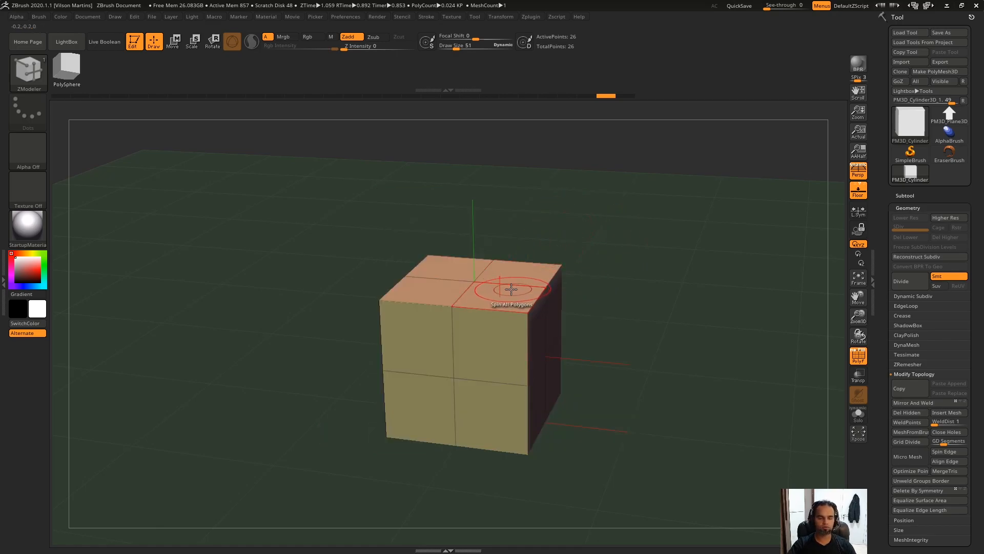
left_click_drag(609, 204, 582, 285)
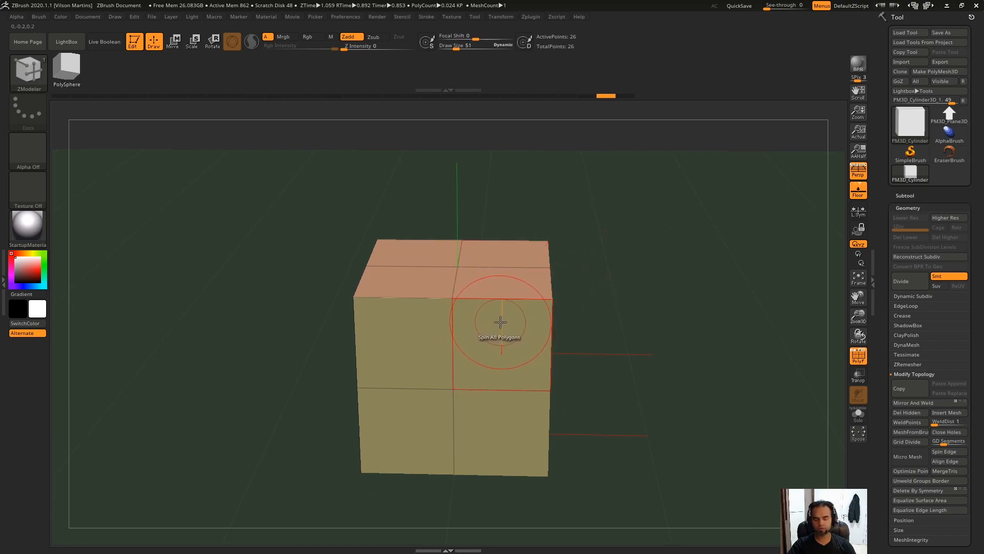
Set the Spin alignment modifier to Align to 15 Degrees, then switch it to Custom Alignment
key("space")
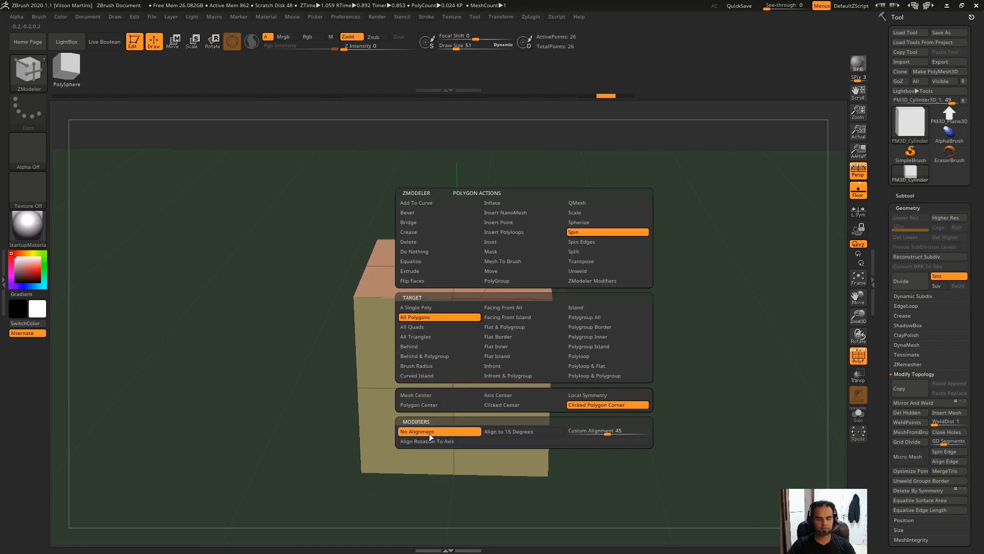
left_click(505, 431)
left_click_drag(507, 482, 544, 426)
key("space")
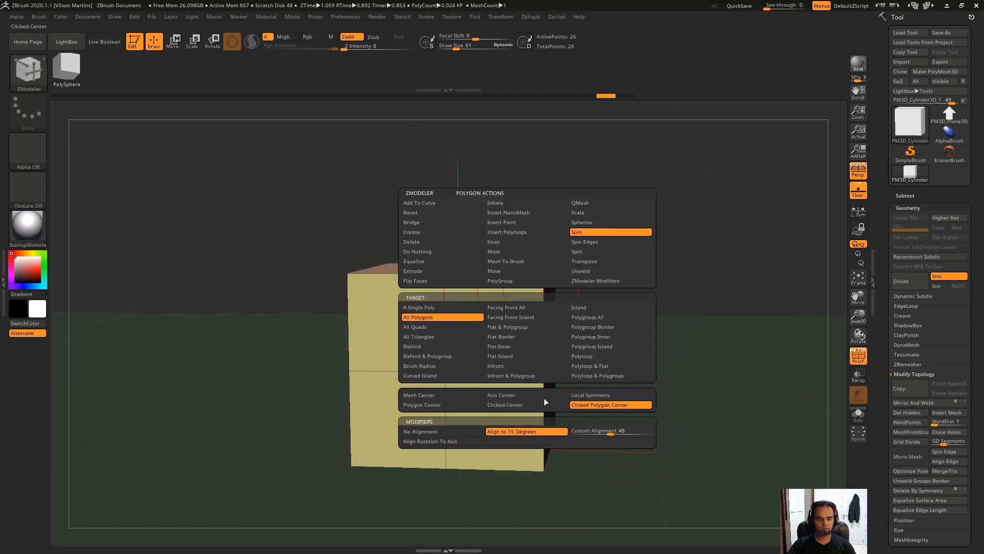
left_click(605, 432)
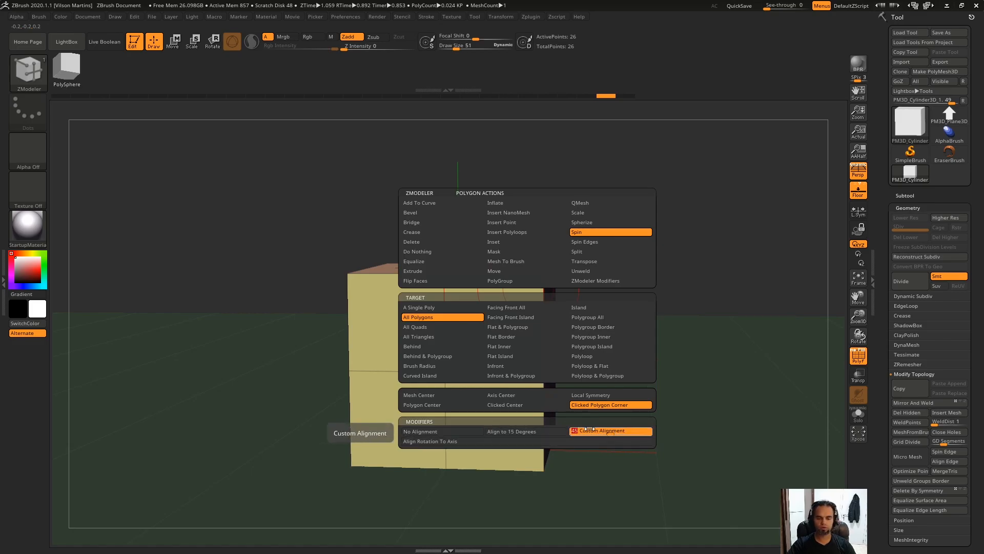
left_click_drag(525, 297, 597, 302)
Switch the Spin pivot to Mesh Center and try spinning all of the cube's polygons, undoing the result
key("space")
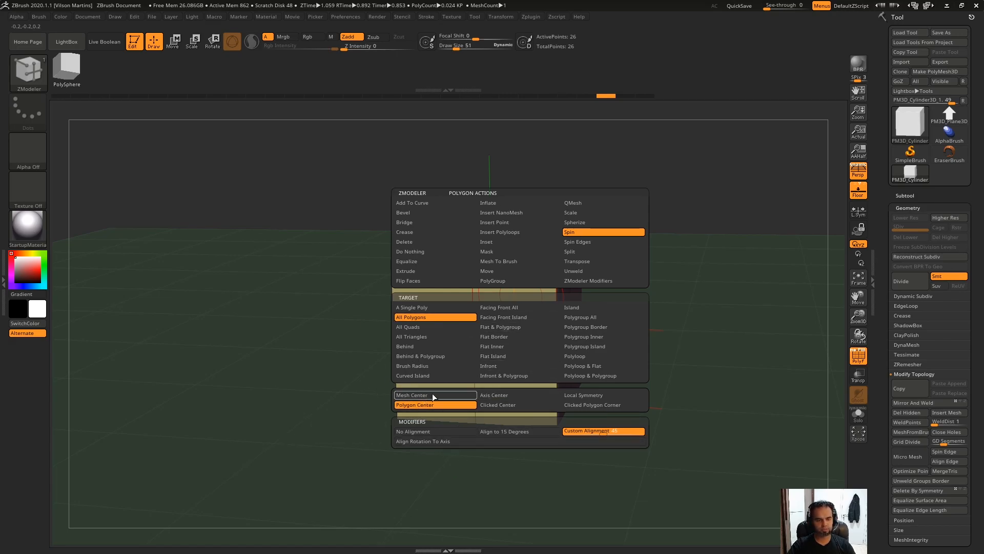
left_click(589, 405)
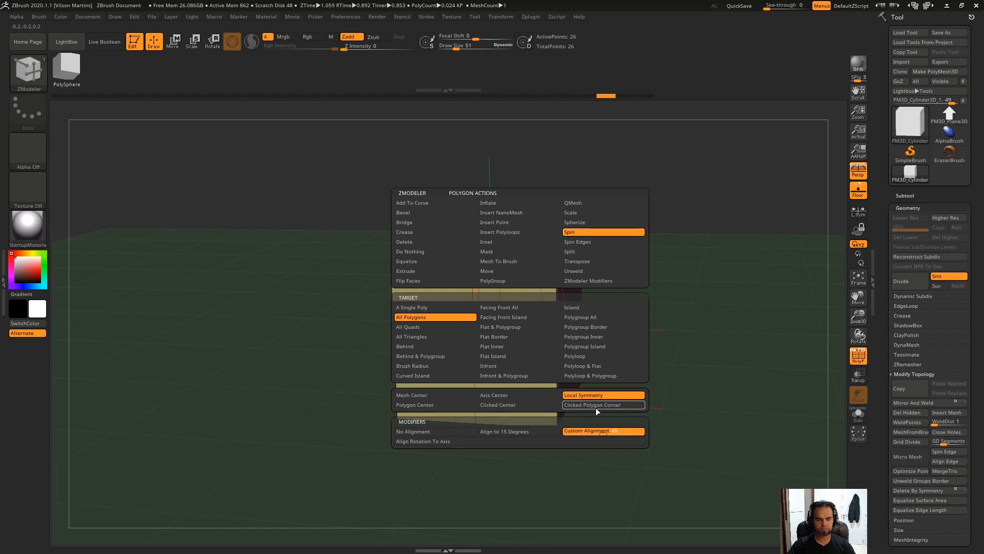
left_click(442, 395)
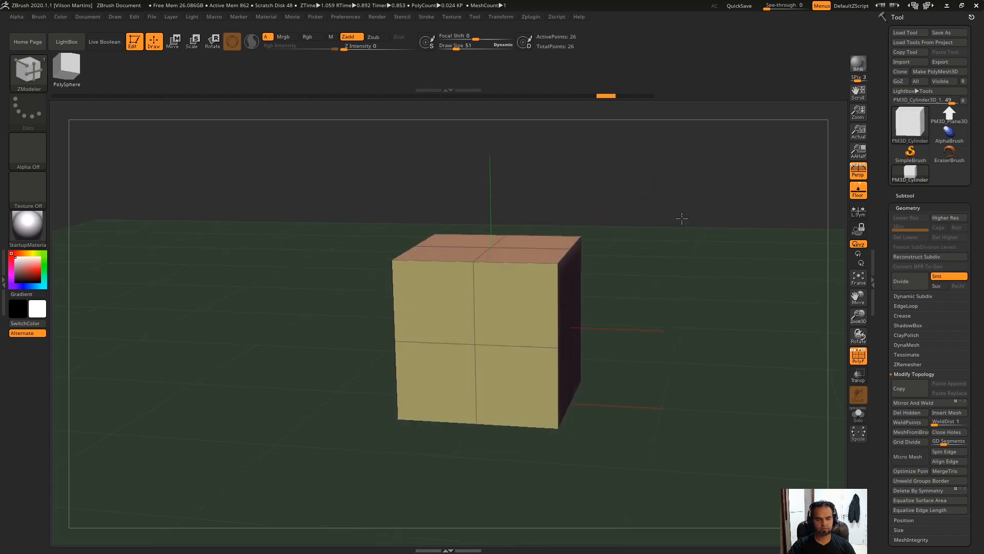
left_click_drag(683, 219, 641, 213)
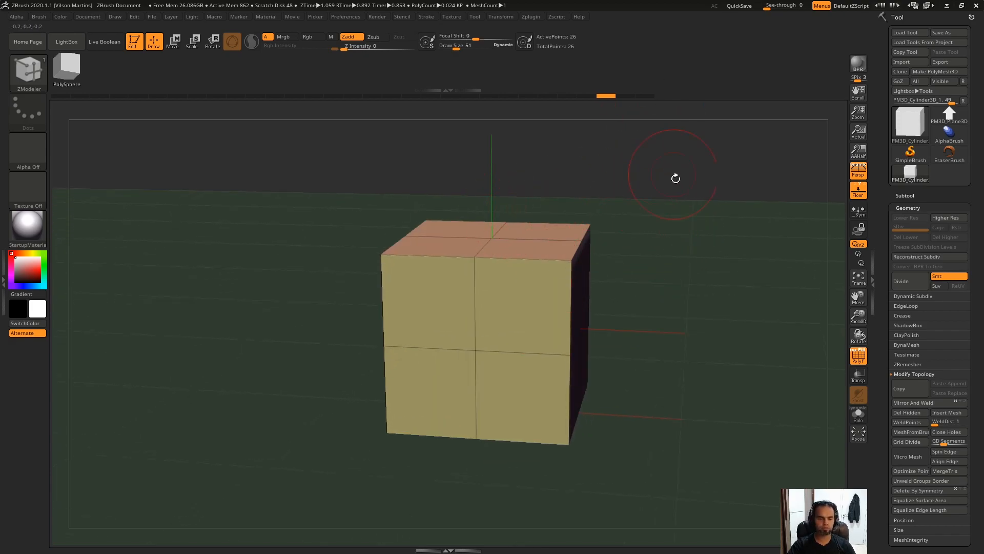
left_click_drag(676, 178, 653, 200)
left_click_drag(521, 288, 536, 312)
key("ctrl+z")
Set the Spin target to A Single Poly and the pivot to Polygon Center, undoing the test spins
key("space")
left_click(425, 309)
key("ctrl+z")
key("space")
left_click(421, 405)
key("ctrl+z")
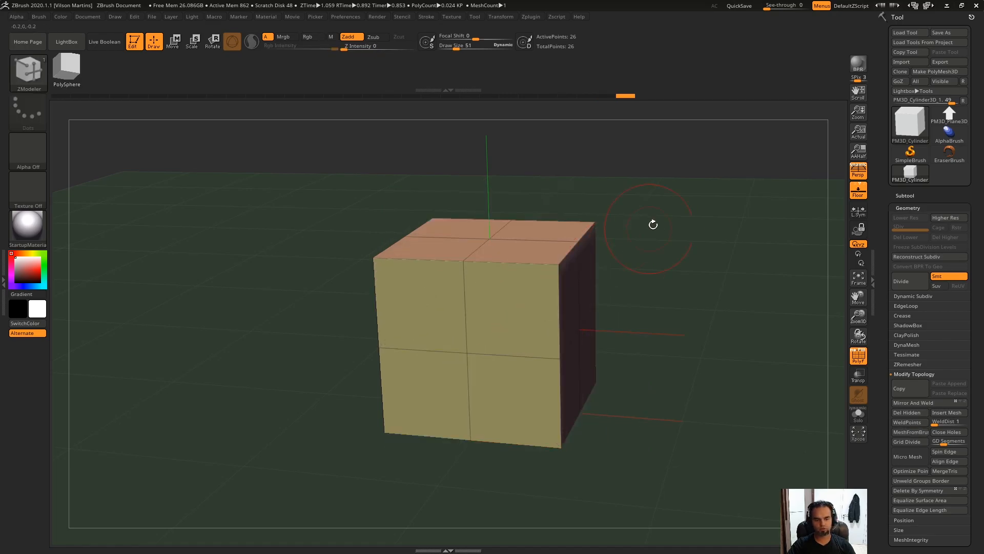
Sketch a red arrow over a screen capture of the front face's upper-right polygon, discard it, and try spinning the polygon, undoing the spin
left_click_drag(653, 224, 650, 248)
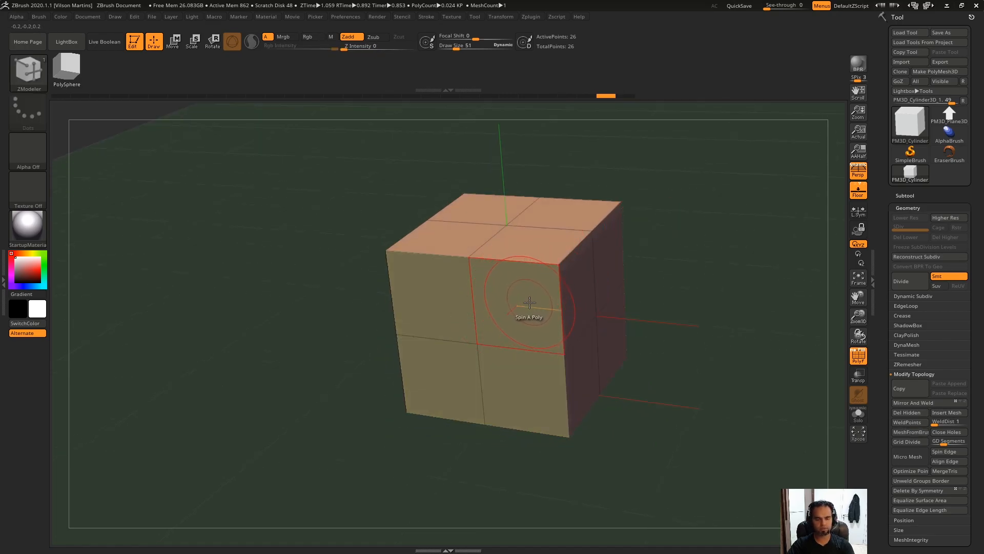
key("Print")
left_click(521, 329)
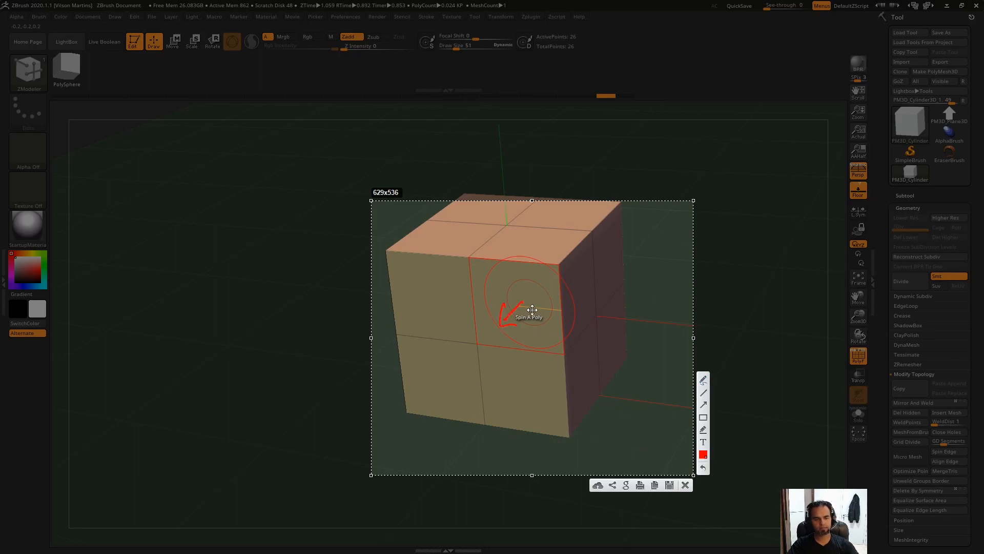
key("Escape")
mouse_move(505, 293)
left_mouse_down()
mouse_move(547, 305)
mouse_move(514, 288)
left_mouse_up()
key("ctrl+z")
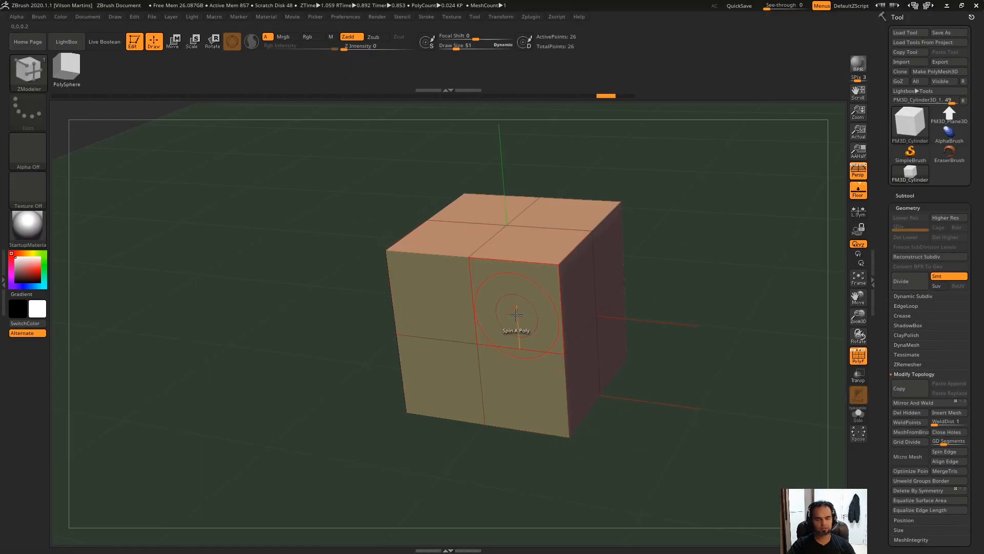
Turn on Align Rotation To Axis for Spin and try spinning single polygons on the cube, undoing each spin
key("space")
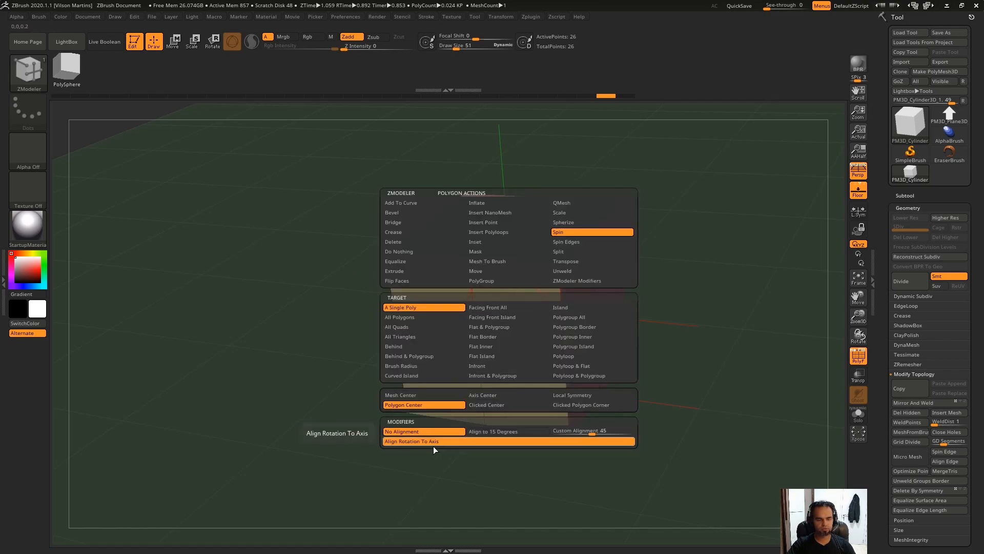
left_click_drag(513, 290, 641, 308)
key("ctrl+z")
mouse_move(679, 249)
left_mouse_down()
mouse_move(663, 257)
mouse_move(713, 251)
mouse_move(769, 266)
mouse_move(739, 261)
left_mouse_up()
key("e")
key("q")
key("space")
mouse_move(583, 274)
left_mouse_down()
mouse_move(565, 275)
mouse_move(594, 271)
left_mouse_up()
key("ctrl+z")
Try spinning a side face's upper polygon with the rotation aligned to the axis, undoing each spin
left_click_drag(668, 241, 644, 266)
left_click_drag(576, 269, 698, 201)
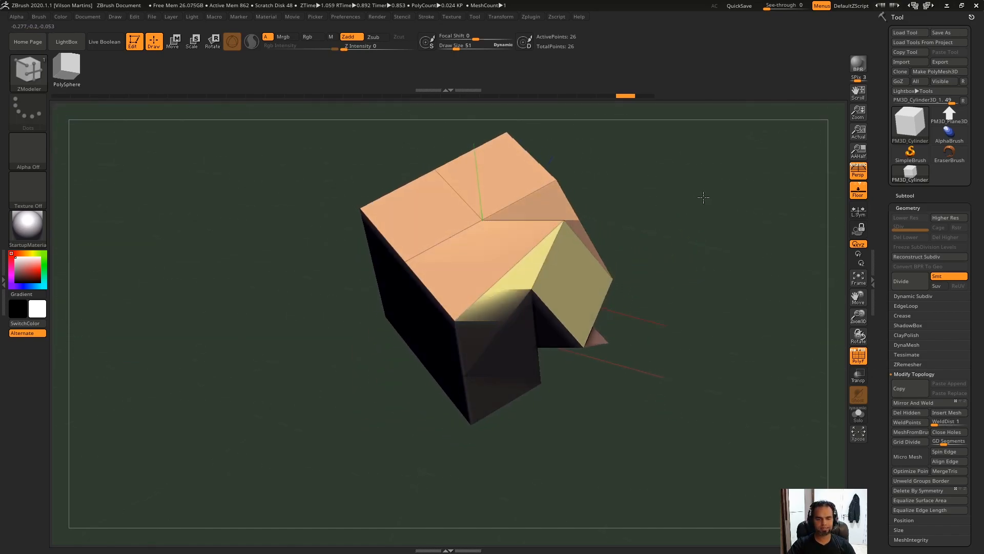
key("ctrl+z")
left_click_drag(549, 293, 660, 236)
key("ctrl+z")
Draw a red double-headed arrow through the side face's upper-right polygon on a screen capture, then discard the capture
key("Print")
left_click_drag(668, 127, 260, 427)
left_click_drag(641, 336, 685, 346)
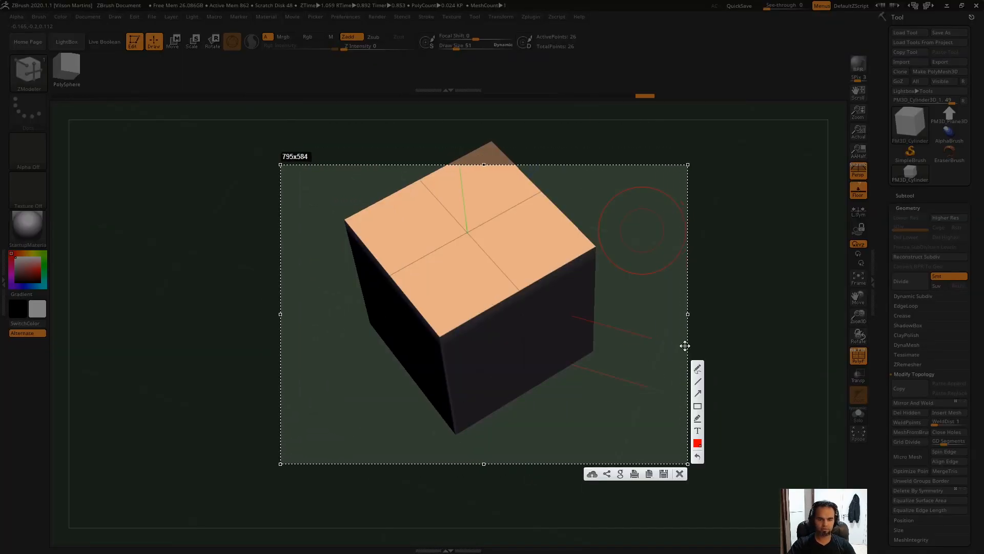
left_click(698, 369)
mouse_move(635, 322)
left_mouse_down()
mouse_move(427, 264)
mouse_move(437, 293)
left_mouse_up()
left_click_drag(617, 296, 593, 334)
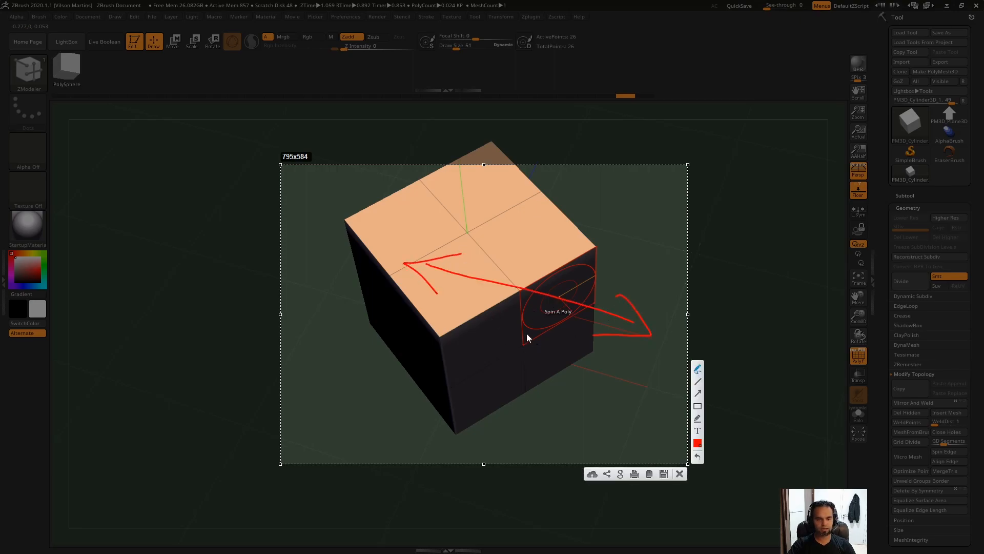
key("Escape")
Try more axis-aligned spins of single polygons from different viewing angles, undoing all of them
mouse_move(562, 295)
left_mouse_down()
mouse_move(532, 298)
mouse_move(561, 313)
left_mouse_up()
key("ctrl+z")
left_click_drag(661, 276, 670, 210)
mouse_move(545, 334)
left_mouse_down()
mouse_move(674, 276)
mouse_move(667, 231)
left_mouse_up()
key("ctrl+z")
key("ctrl+z")
left_click_drag(713, 329, 656, 405)
key("ctrl+z")
key("ctrl+z")
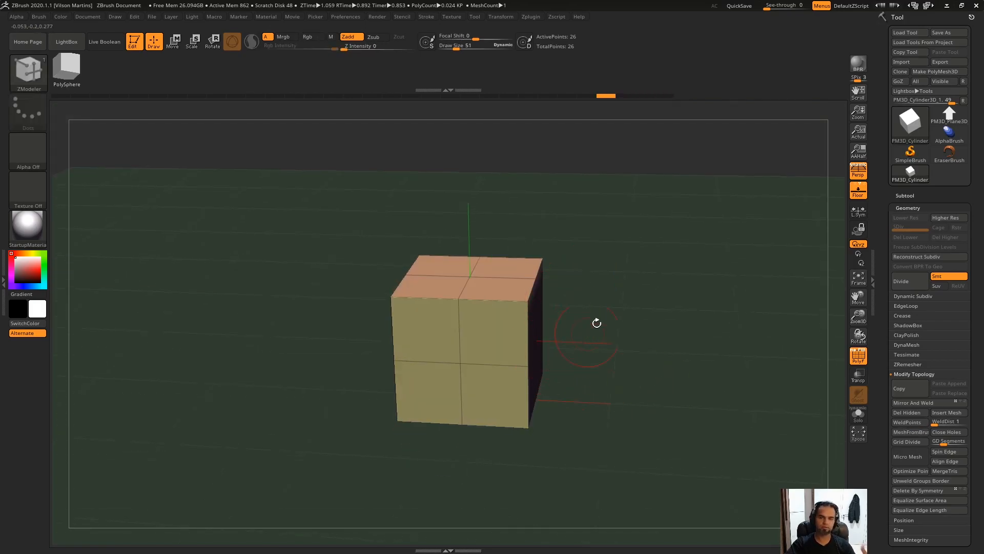
Turn off Align Rotation To Axis and try spinning the front face's upper-right polygon, undoing the spin
left_click_drag(654, 289, 479, 341)
key("space")
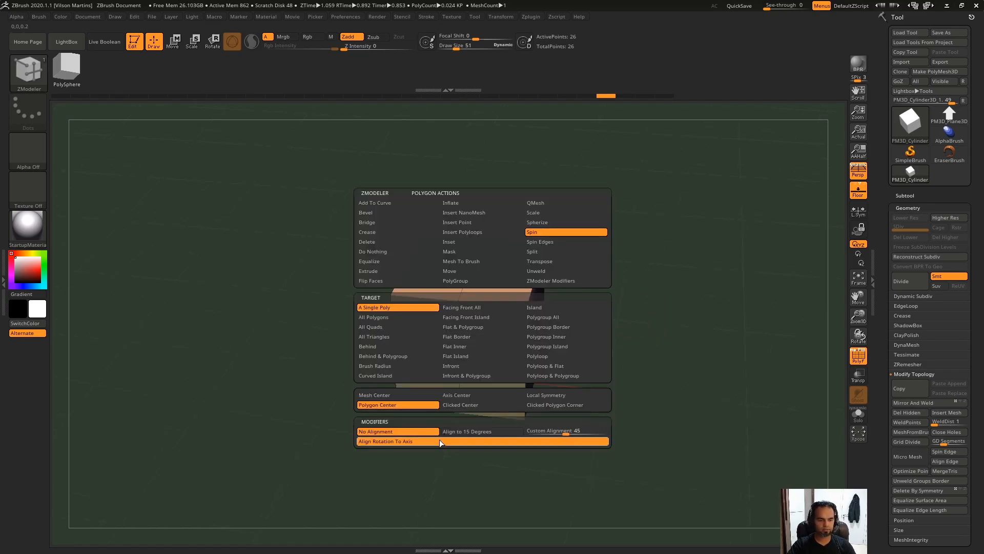
left_click(389, 441)
key("space")
left_click(400, 444)
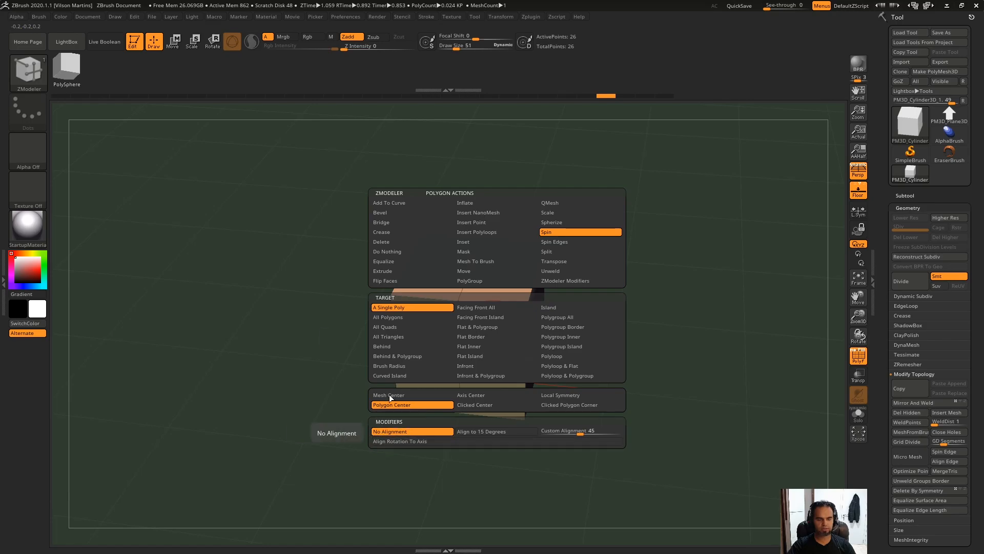
mouse_move(478, 356)
left_mouse_down()
mouse_move(495, 215)
mouse_move(477, 218)
left_mouse_up()
key("ctrl+z")
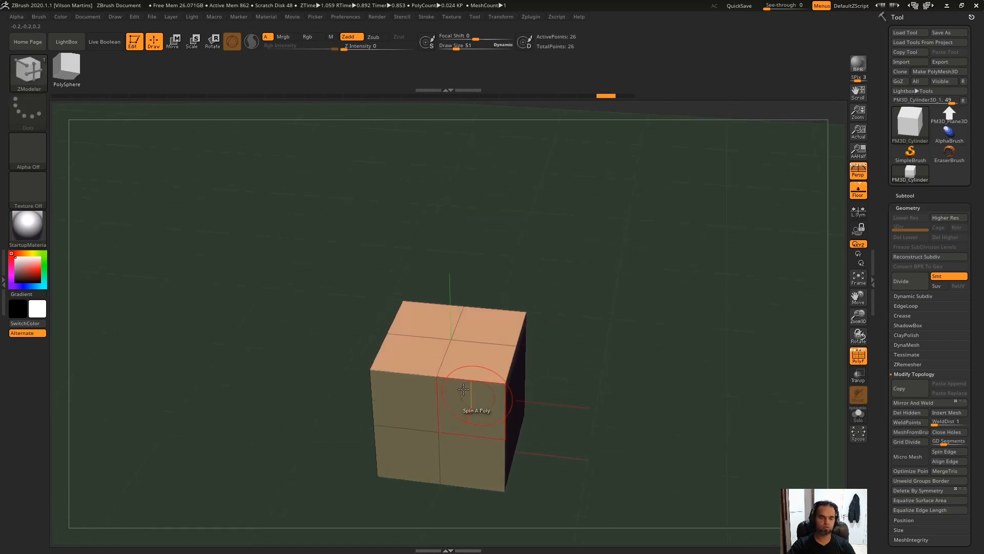
Switch the ZModeler polygon action to Spin Edges with the A Single Poly target and Clockwise direction
left_click_drag(611, 347, 629, 303, "alt")
key("space")
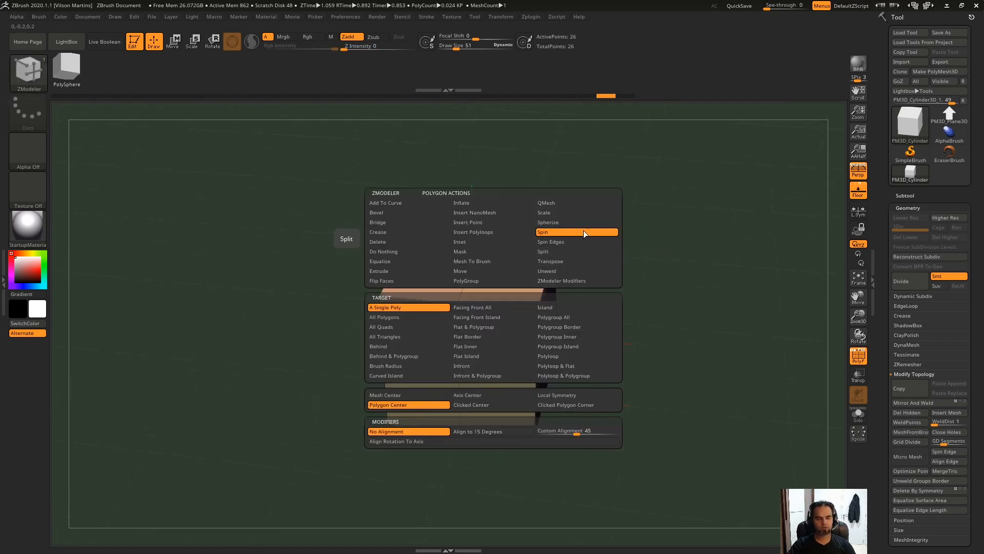
left_click(563, 242)
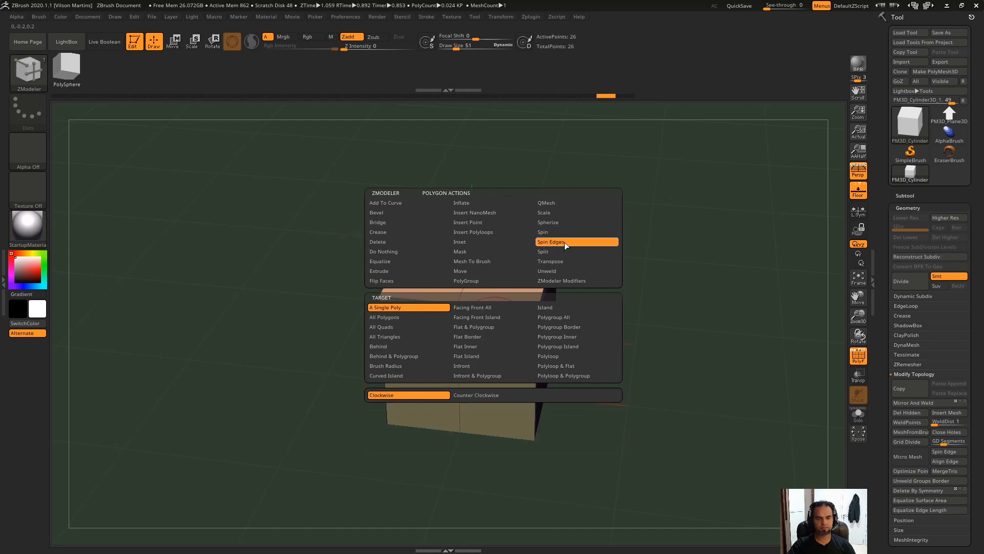
left_click_drag(635, 328, 589, 349, "alt")
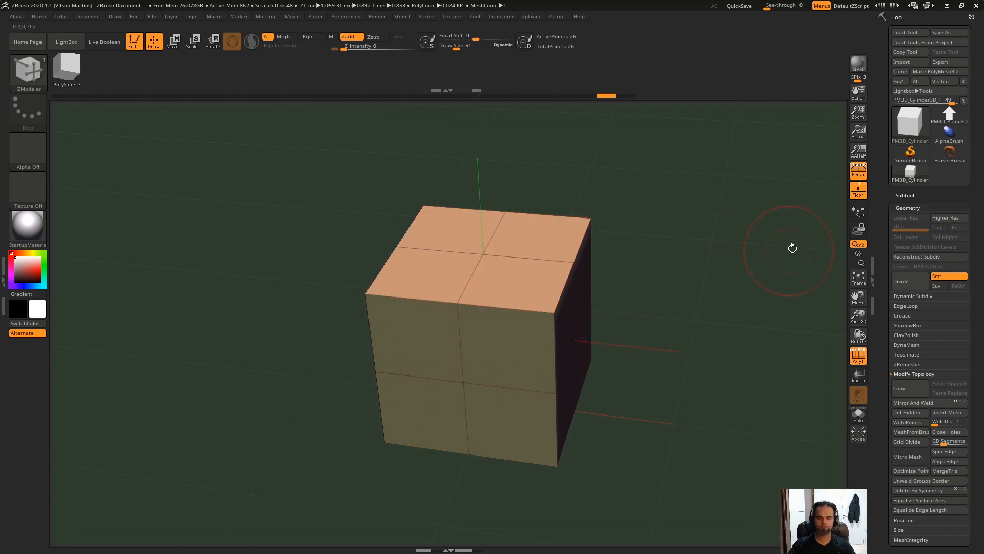
left_click_drag(687, 262, 662, 253)
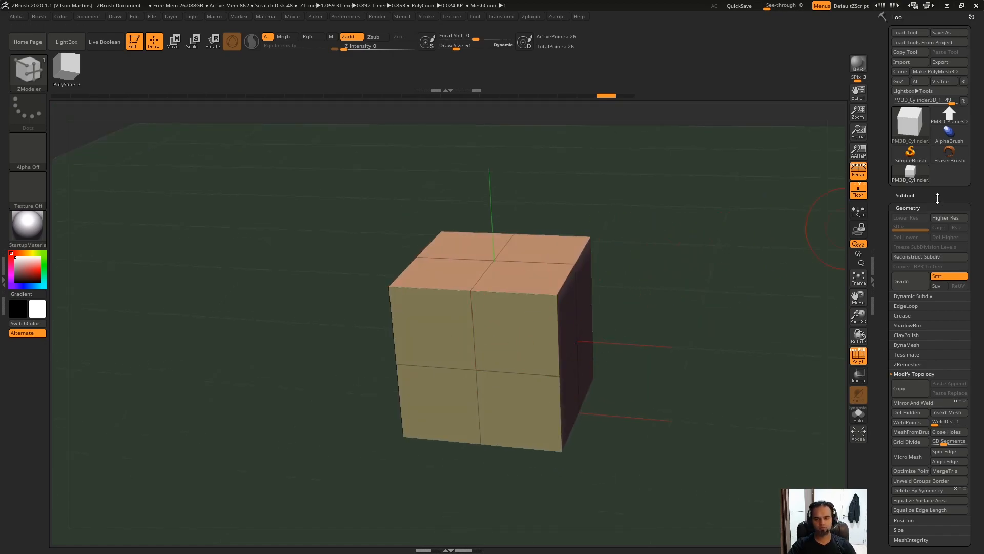
left_click_drag(882, 214, 866, 196)
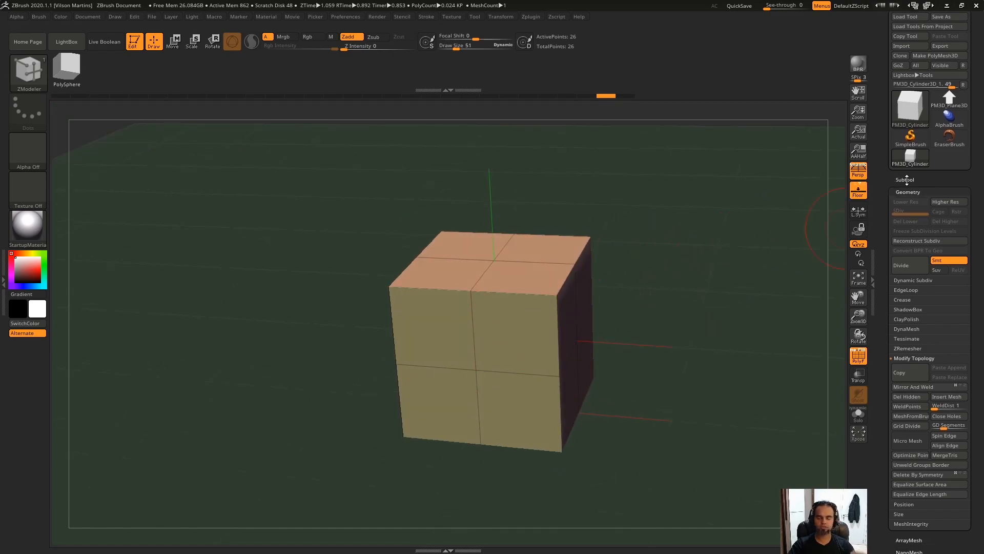
left_click(917, 192)
left_click(914, 193)
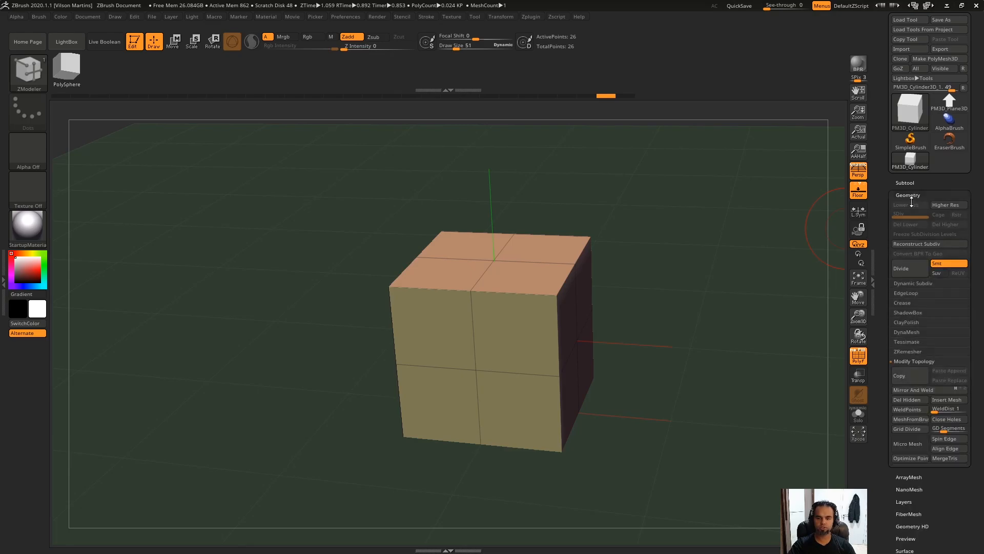
left_click_drag(958, 225, 959, 182)
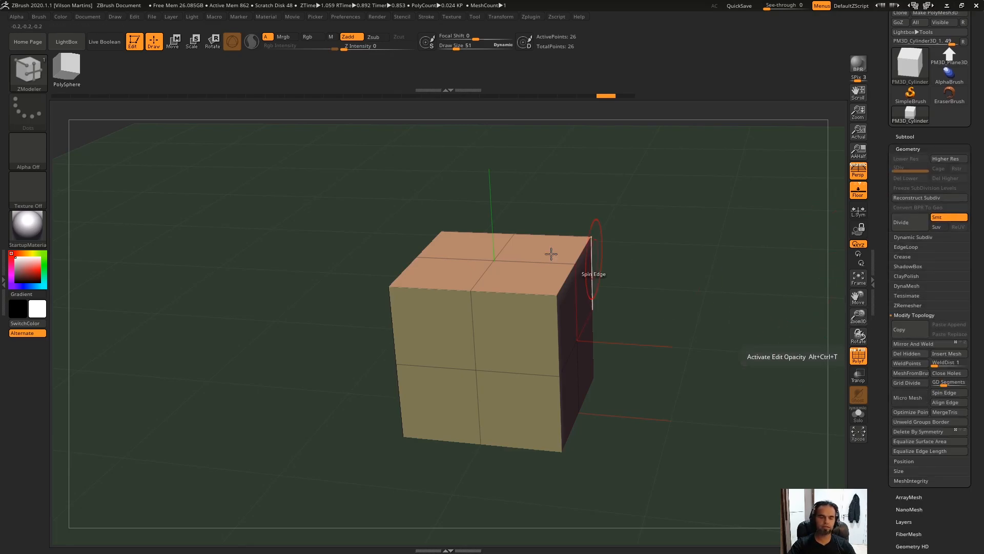
Turn on per-polygon Micro Mesh replacement for the cube, using the arrow-shaped mesh
left_click_drag(705, 245, 769, 318)
left_click_drag(752, 357, 739, 358)
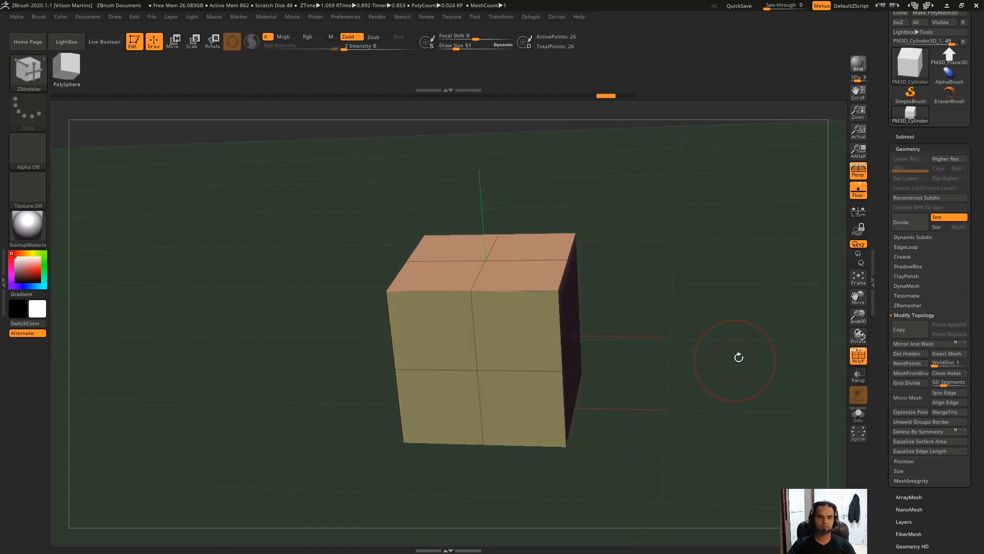
left_click_drag(751, 276, 642, 256)
key("space")
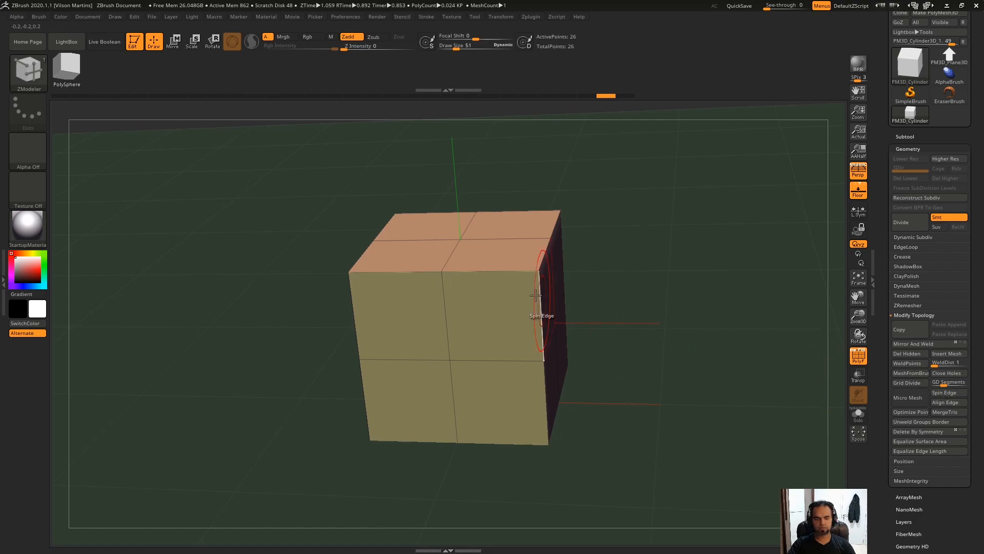
key("space")
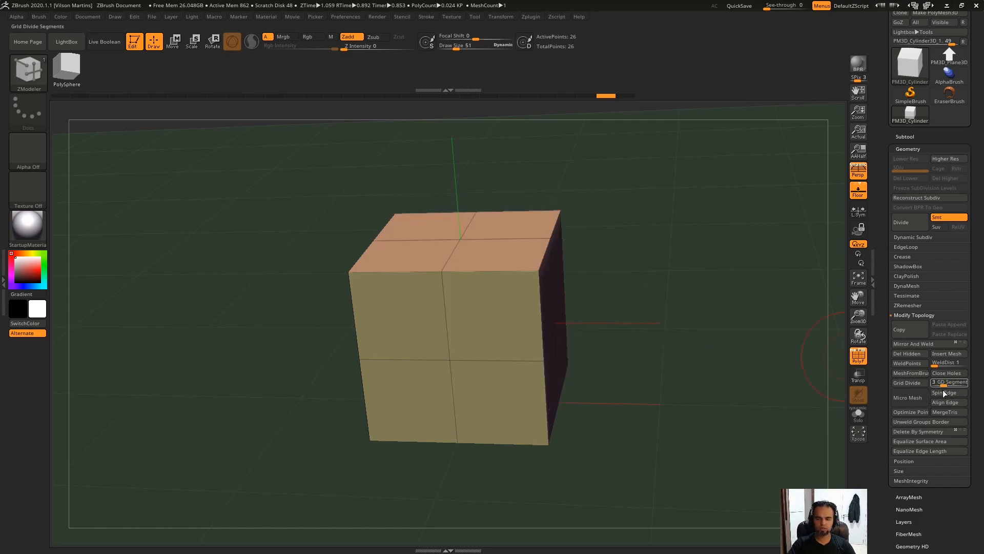
left_click(908, 398)
left_click(701, 355)
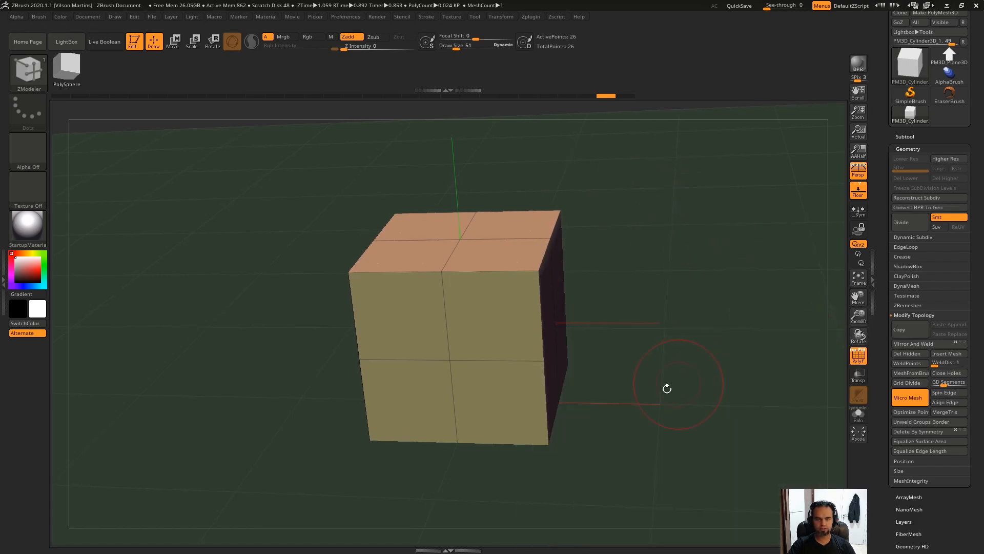
Make sure Draw MicroMesh is on in the render properties and render the cube with BPR
left_click_drag(693, 214, 543, 285)
left_click_drag(635, 251, 841, 344)
left_click_drag(656, 254, 784, 328)
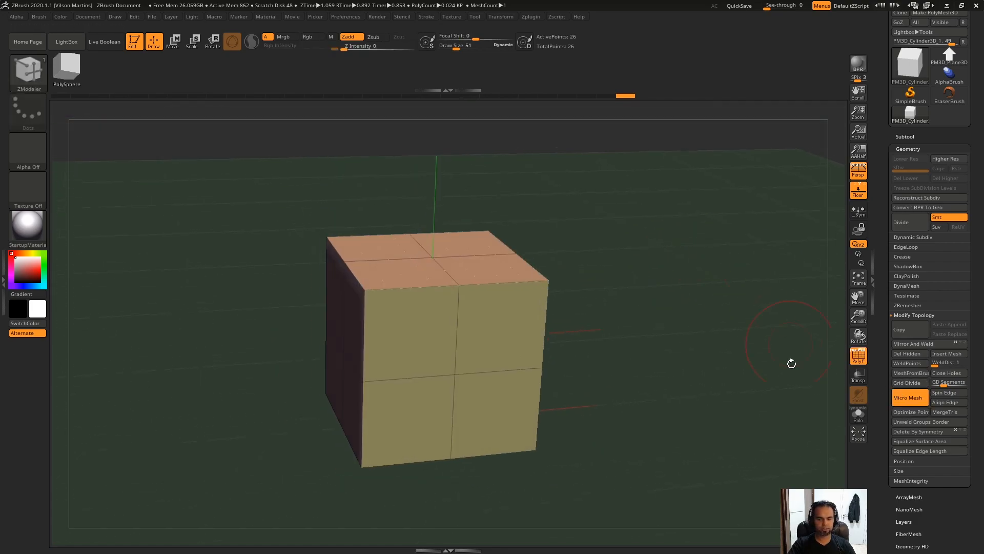
left_click_drag(703, 244, 651, 262)
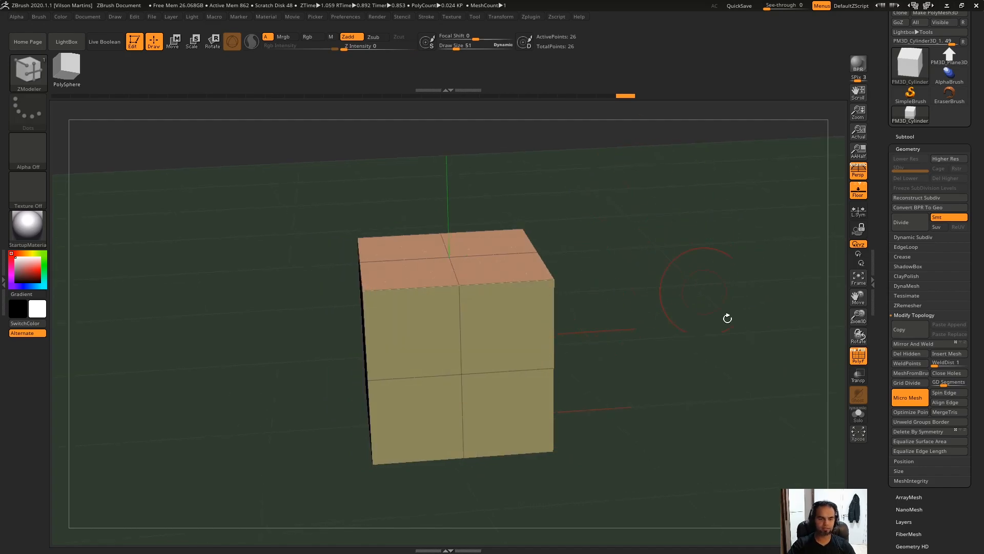
left_click(346, 18)
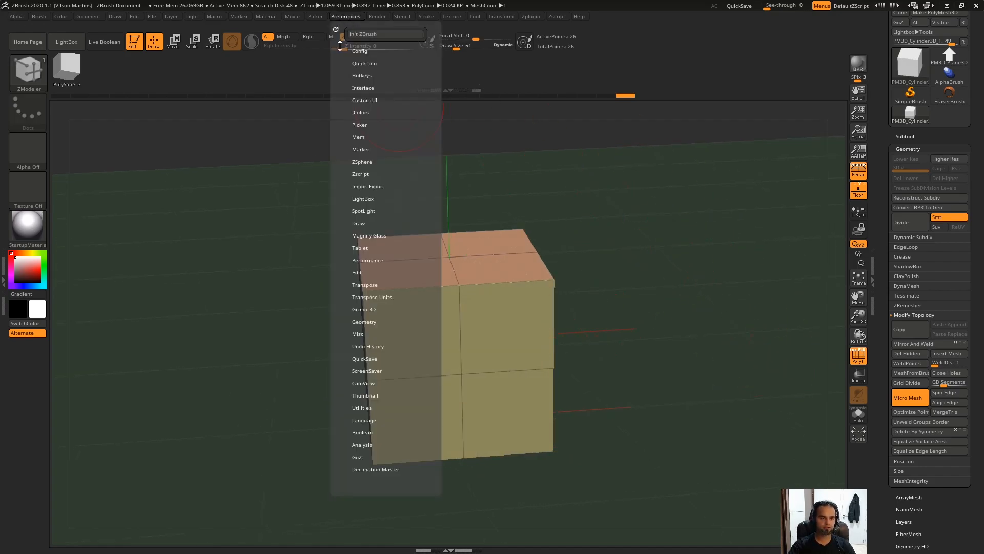
mouse_move(377, 16)
left_click(397, 150)
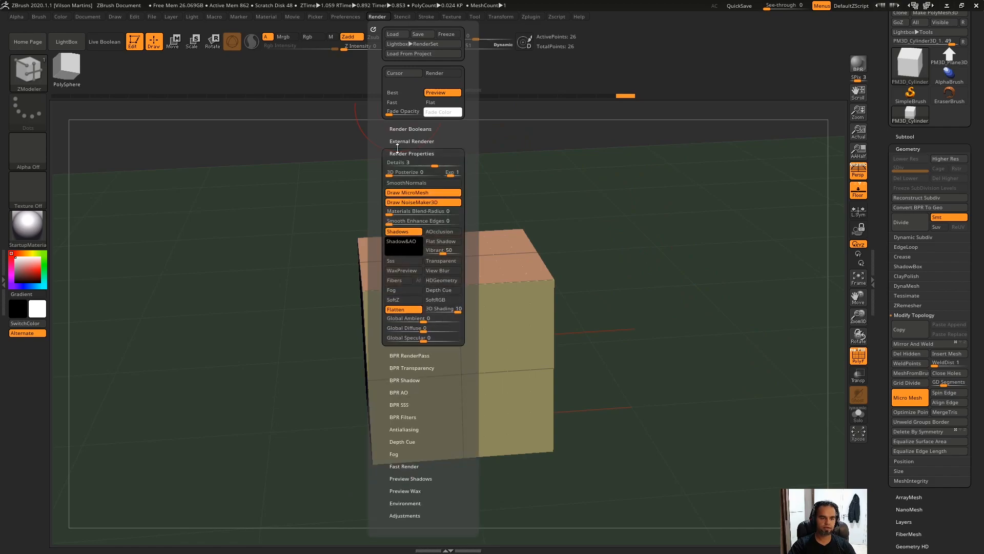
left_click(439, 193)
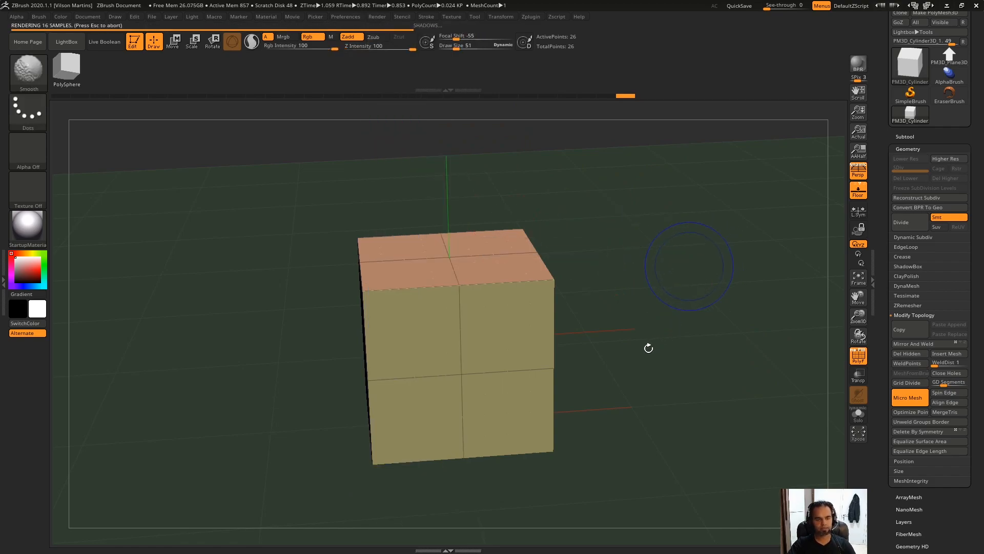
Capture the rendered arrows and outline the front face's four polygons with red freehand lines
key("Print")
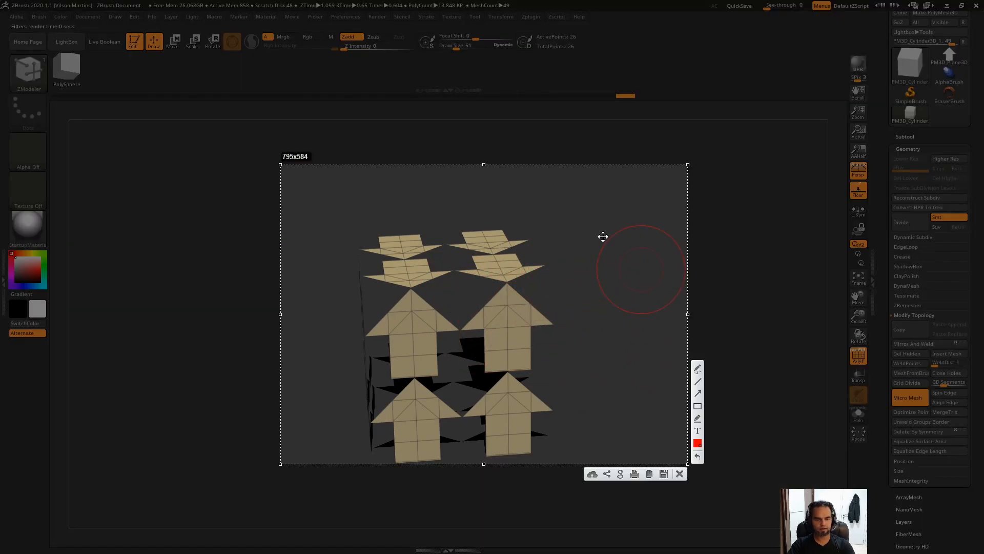
left_click_drag(458, 275, 453, 448)
left_click_drag(363, 383, 558, 373)
mouse_move(367, 284)
left_mouse_down()
mouse_move(560, 280)
mouse_move(550, 453)
mouse_move(387, 458)
left_mouse_up()
left_click_drag(371, 275, 378, 467)
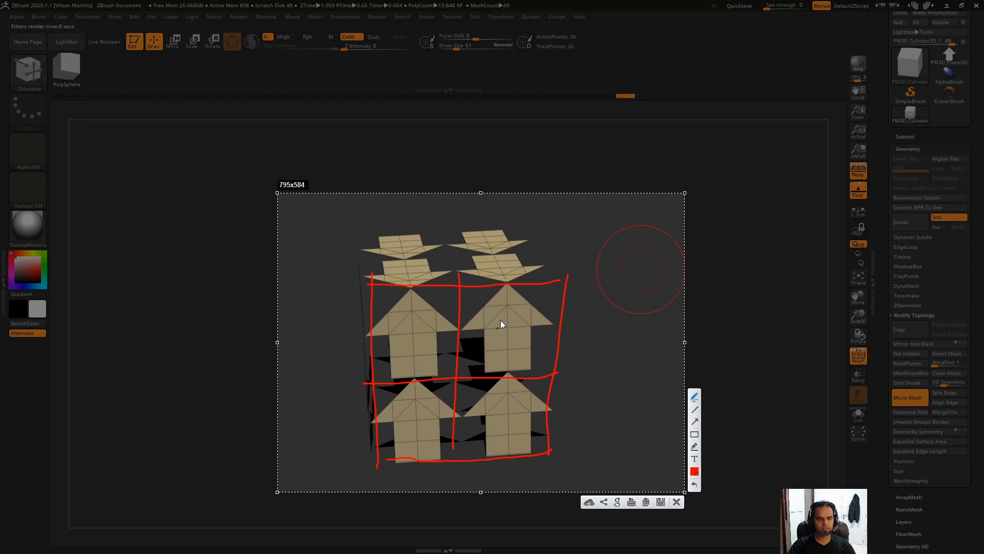
Trace the directions of the front and top face arrows in red on the screen capture, then discard it
left_click_drag(505, 363, 504, 363)
left_click_drag(480, 330, 527, 330)
left_click_drag(505, 442, 509, 381)
left_click_drag(482, 410, 528, 407)
mouse_move(499, 264)
left_mouse_down()
mouse_move(504, 284)
mouse_move(514, 277)
left_mouse_up()
mouse_move(483, 231)
left_mouse_down()
mouse_move(491, 250)
mouse_move(509, 238)
left_mouse_up()
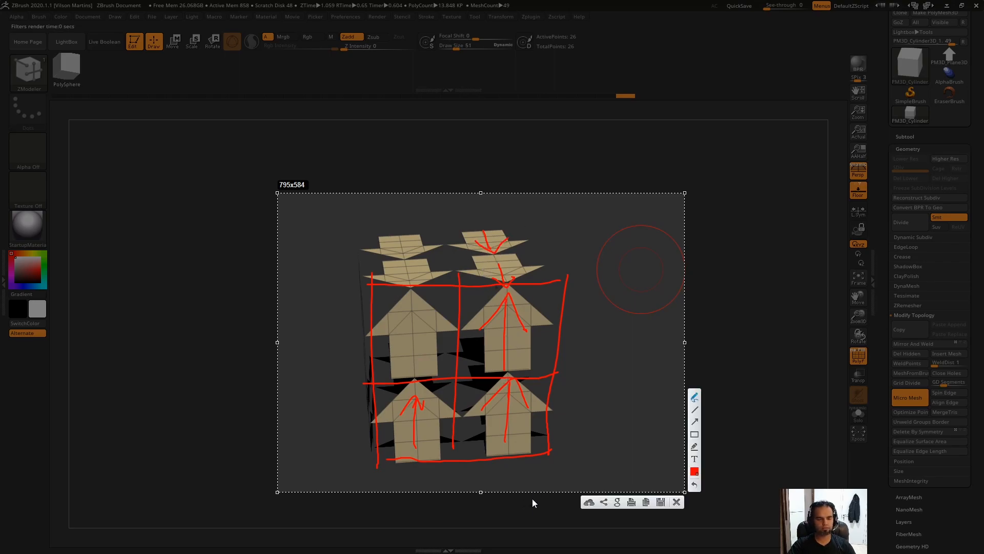
key("Escape")
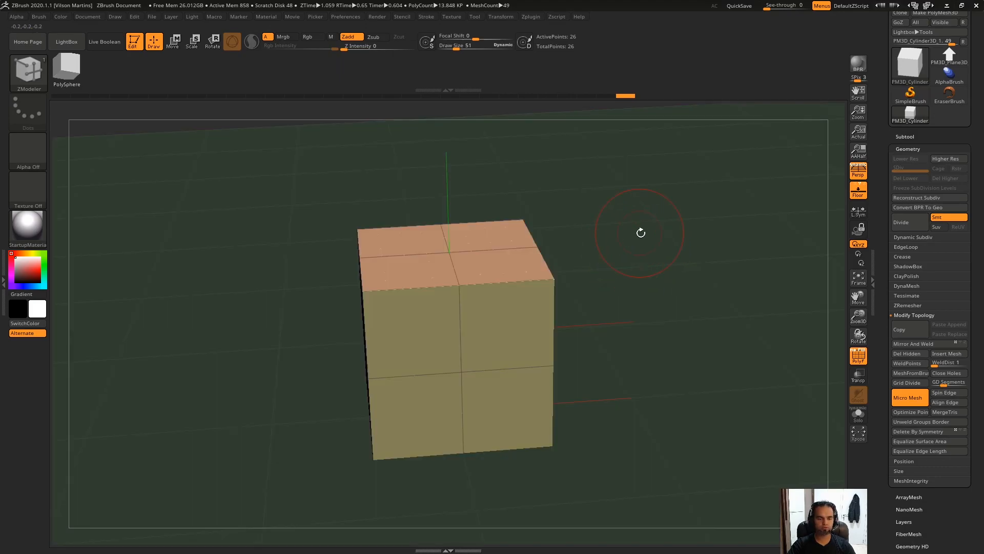
Spin the edges of the front face's upper-right polygon clockwise twice, rendering the results with BPR
left_click_drag(641, 232, 684, 230)
key("space")
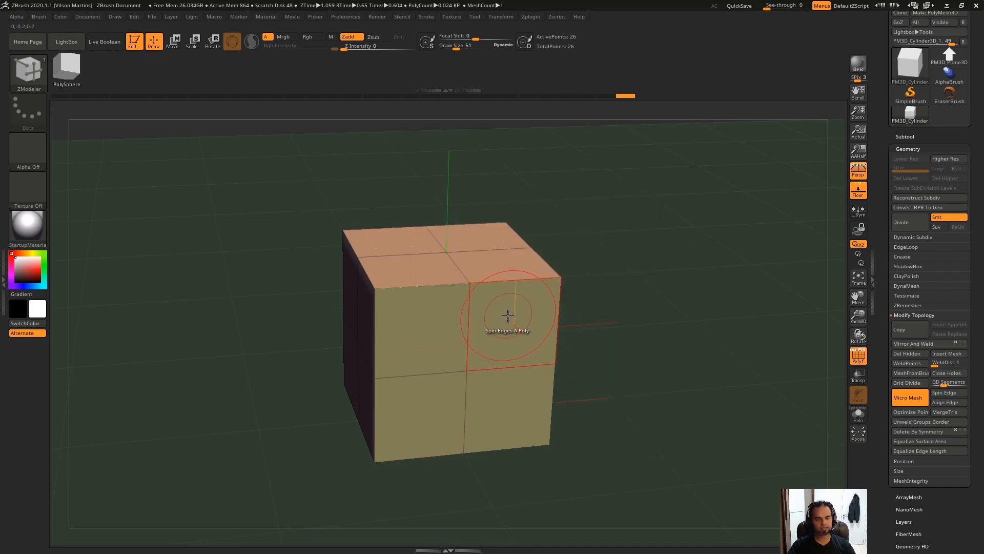
key("shift+r")
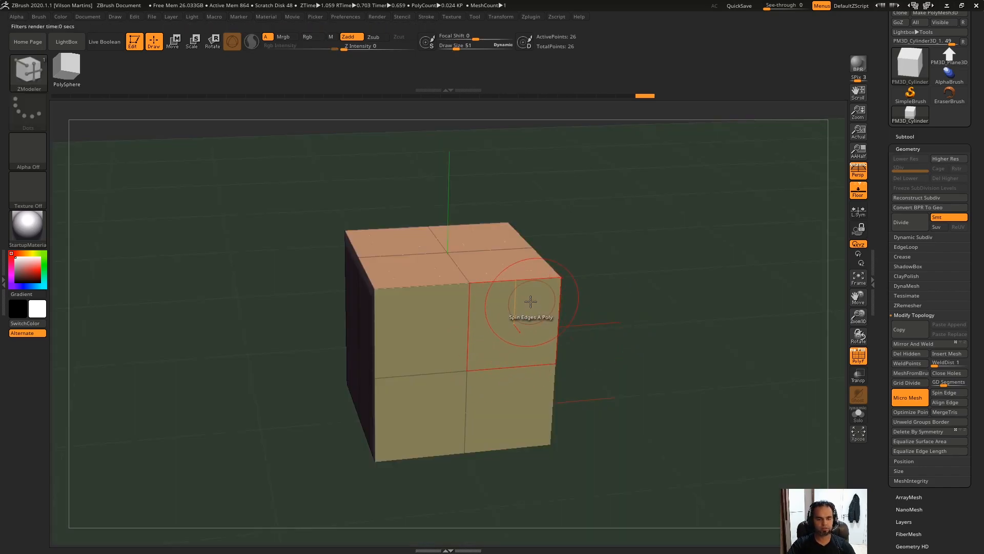
key("shift")
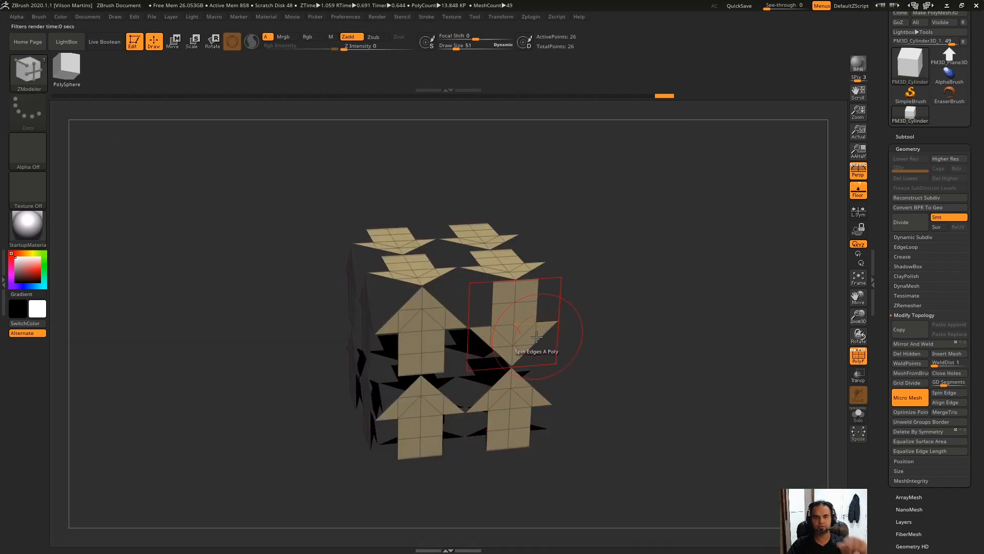
Switch Spin Edges to Counter Clockwise, spin the front face's upper-right polygon back and render it
key("space")
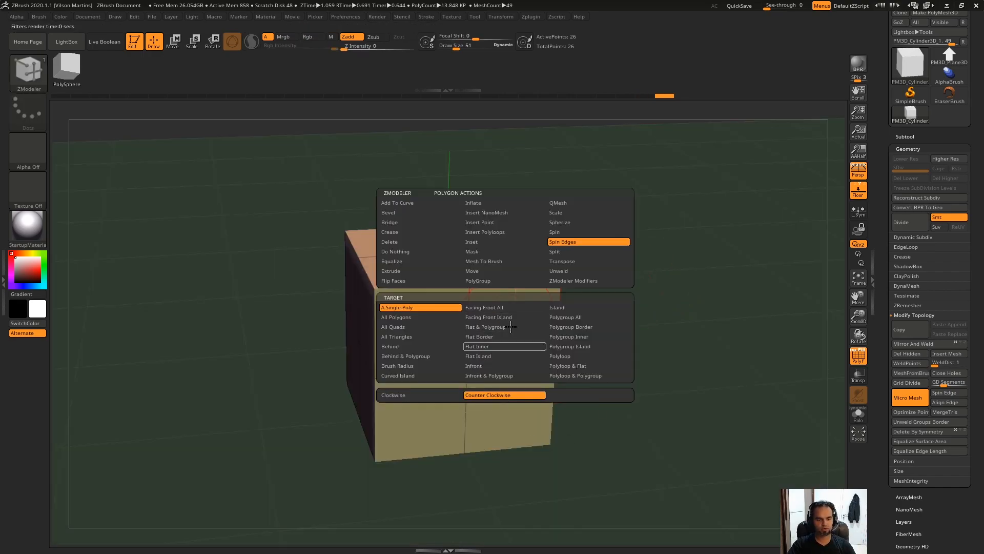
key("shift+r")
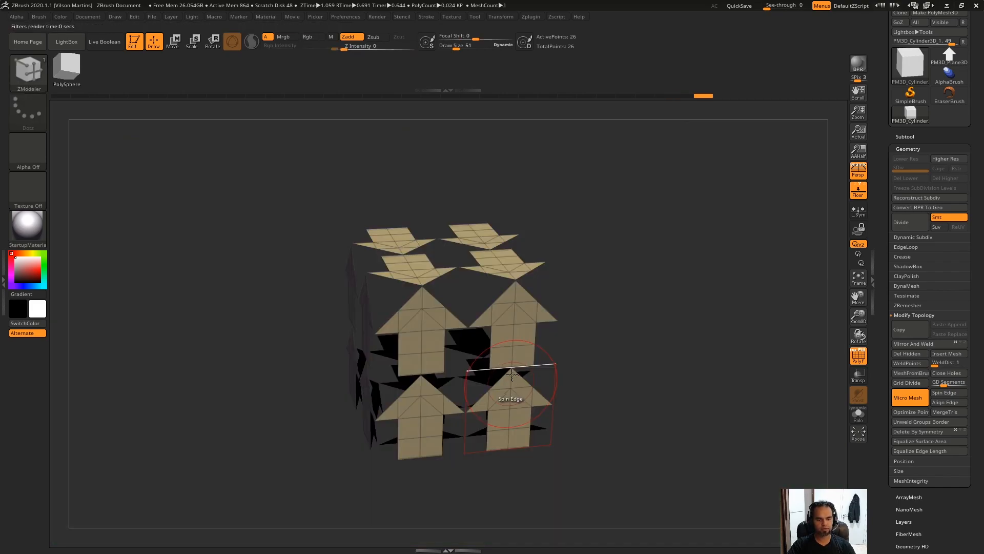
Mark the four front-face polygons as a temporary group and spin their edges together, rendering between spins
key("space")
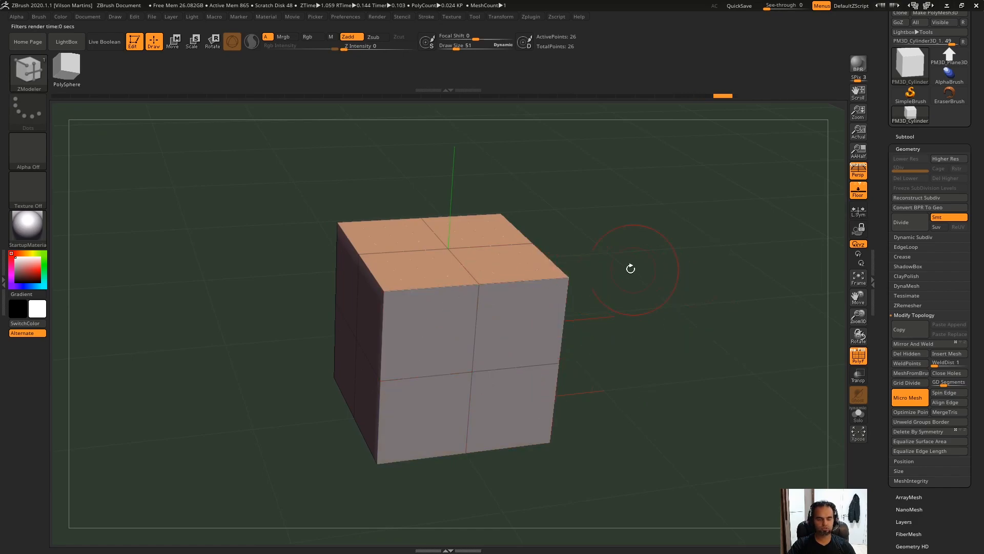
key("shift")
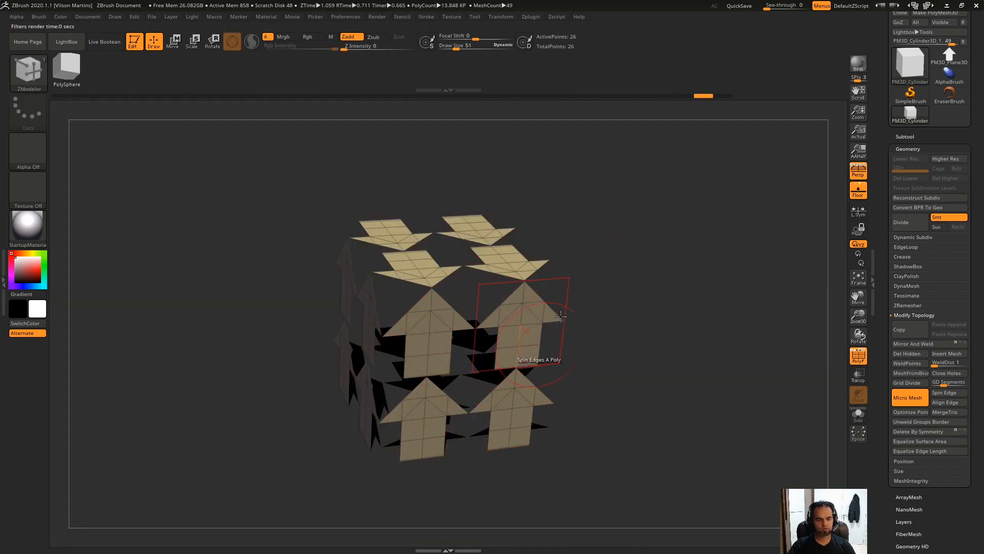
left_click(605, 286)
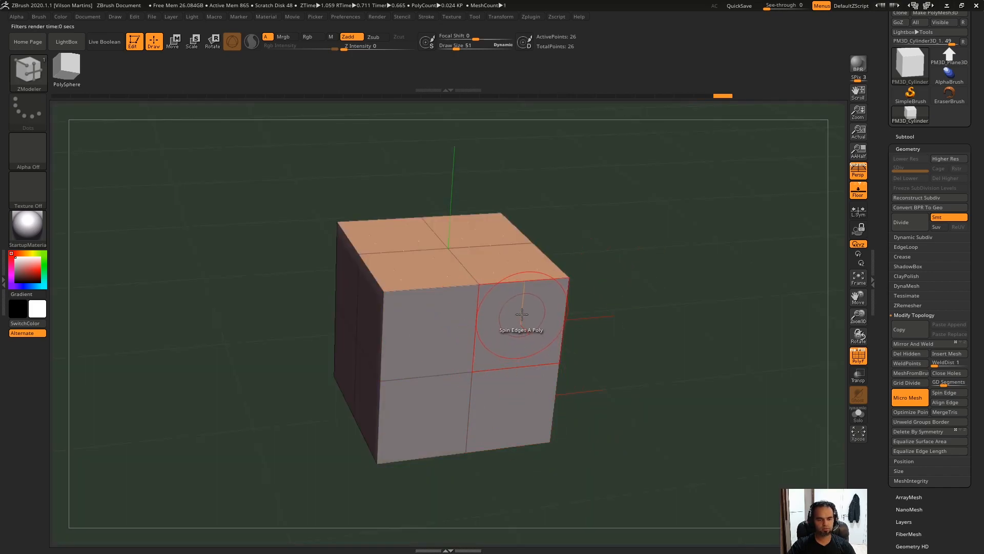
key("shift+r")
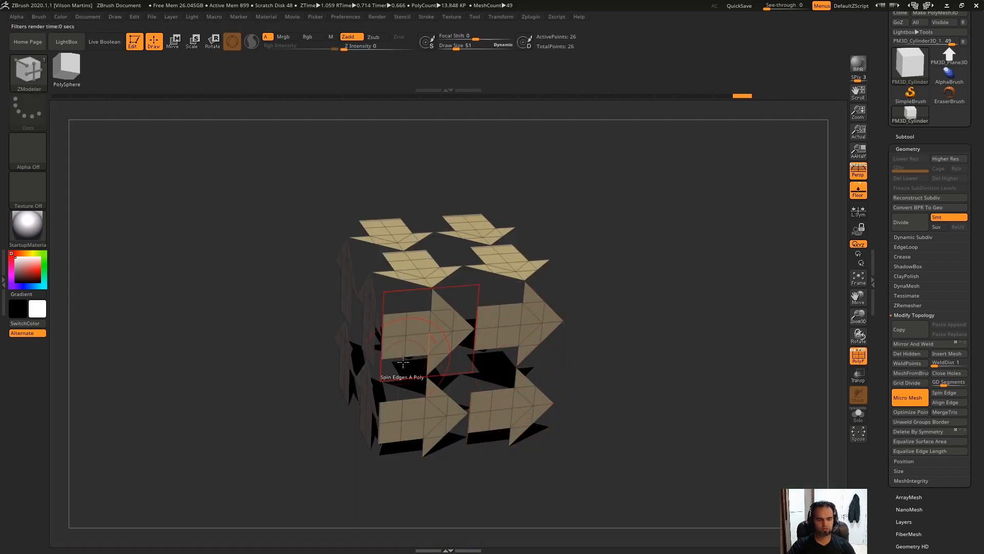
left_click(624, 277)
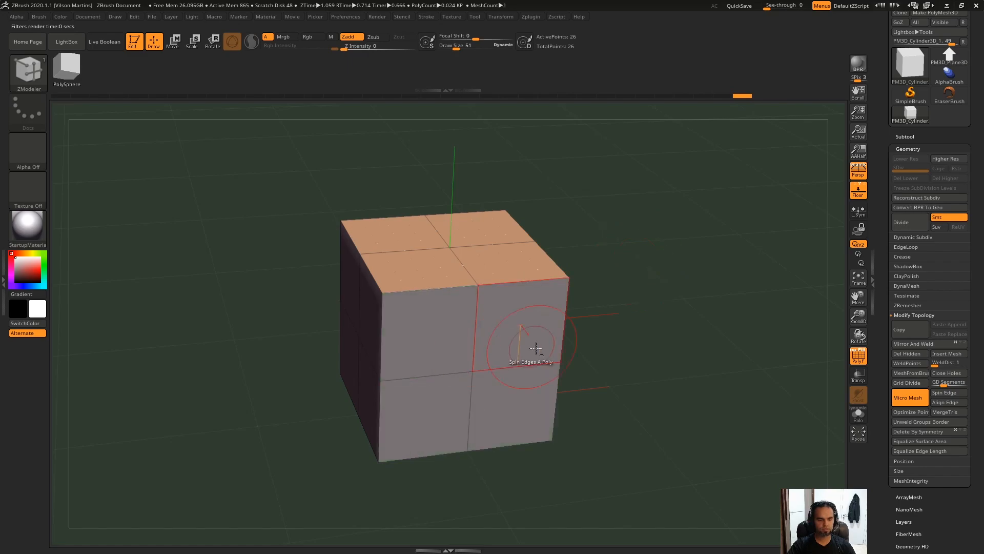
key("shift+r")
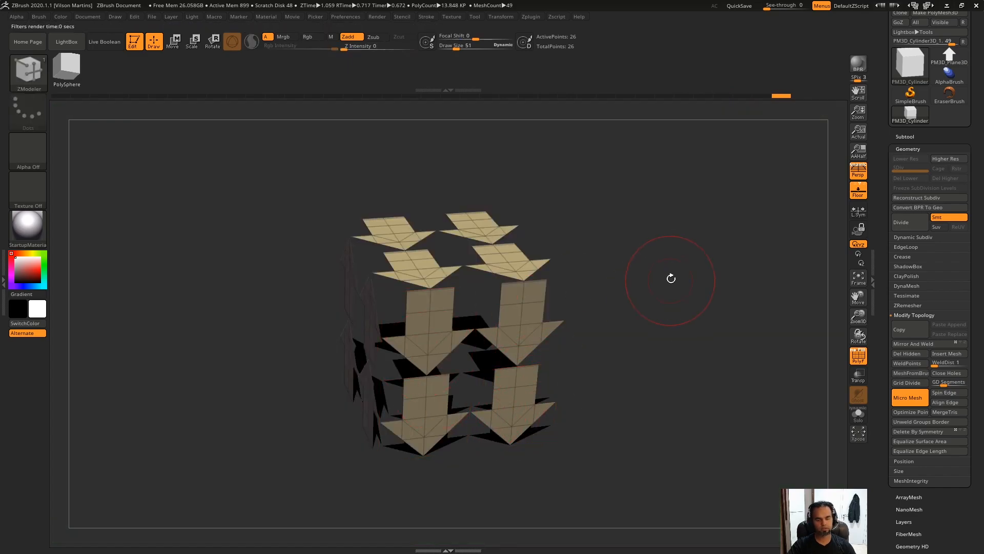
Change the Spin Edges target to Polygroup All and spin the front face's polygroup, rendering the results
left_click(666, 285)
key("space")
left_click(561, 319)
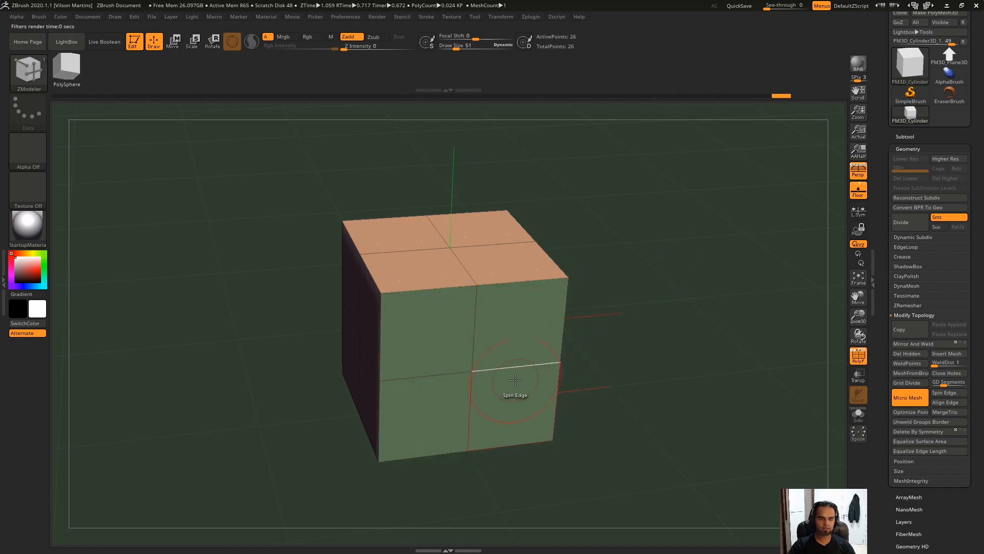
key("shift+r")
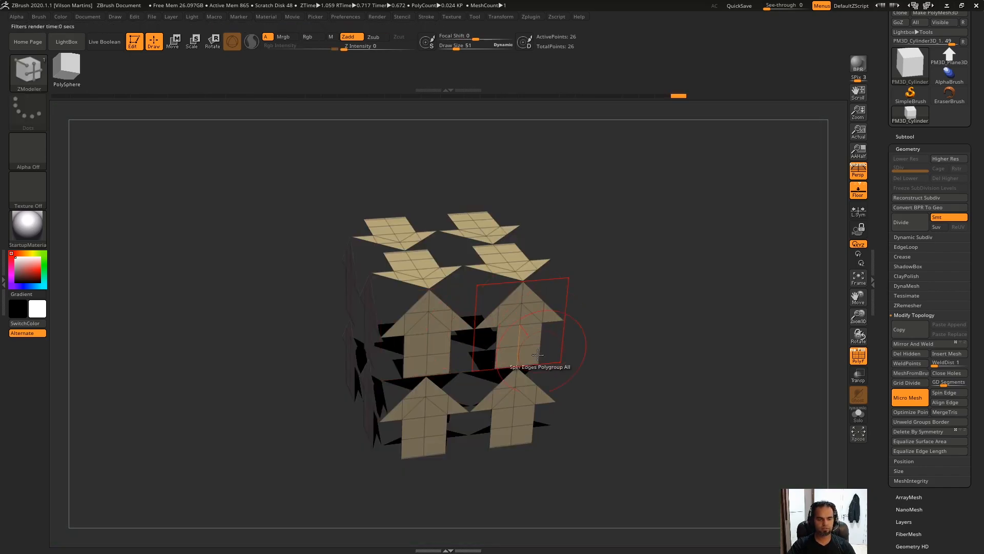
left_click(611, 302)
key("shift+r")
left_click(602, 272)
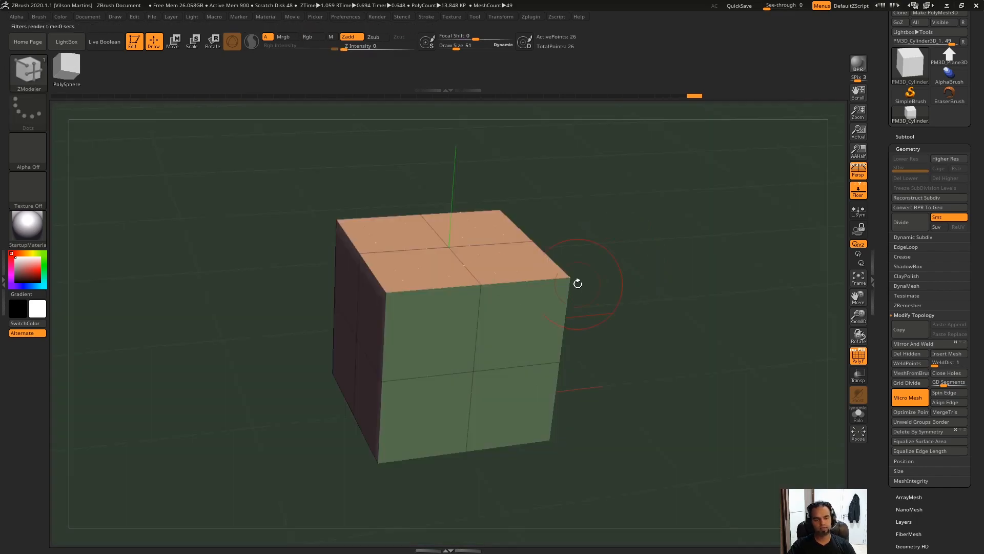
Render the cube with BPR again and examine the arrow directions on the front face
key("space")
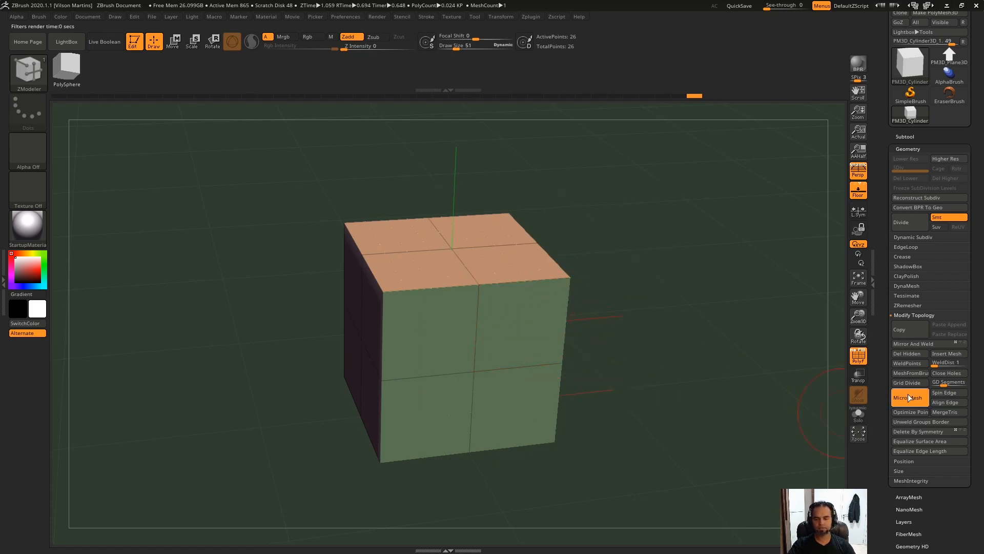
left_click_drag(642, 290, 587, 307)
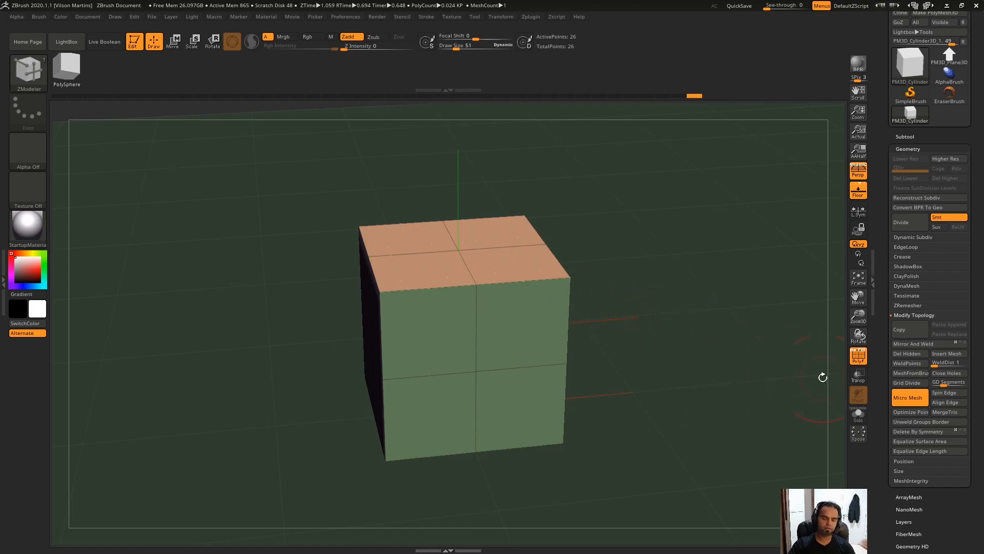
key("shift+r")
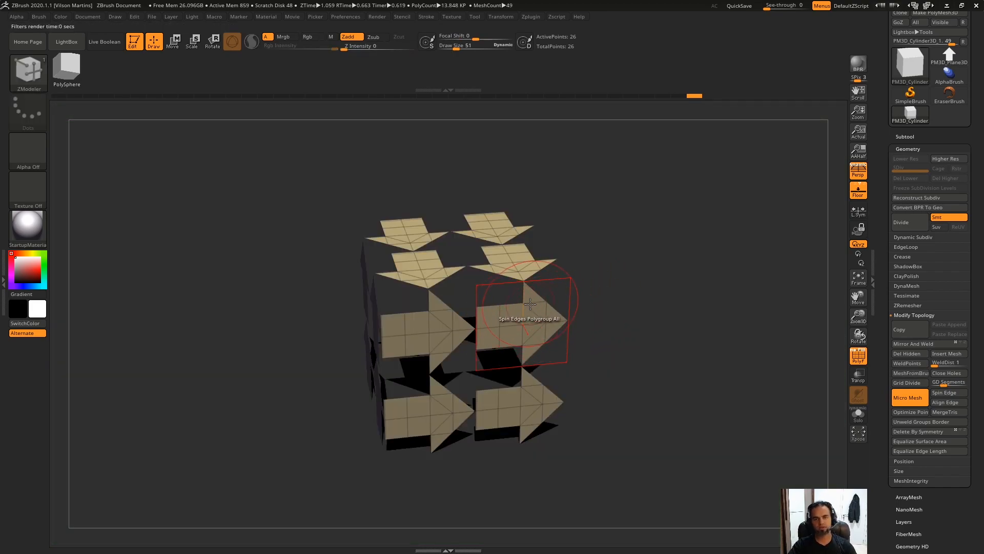
left_click(617, 270)
key("shift+r")
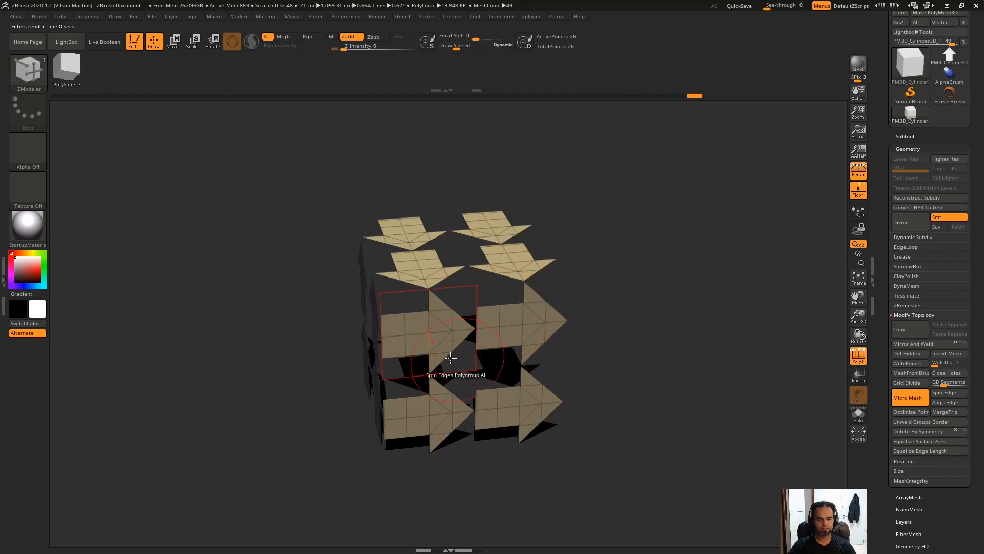
Set the ZModeler polygon action back to Spin Edges with the Polygroup All target
key("space")
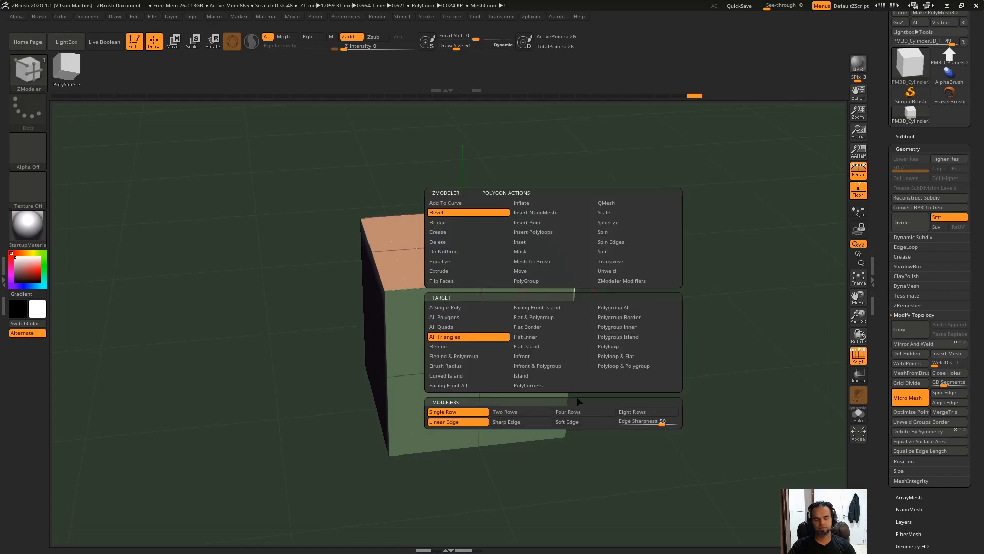
left_click(610, 242)
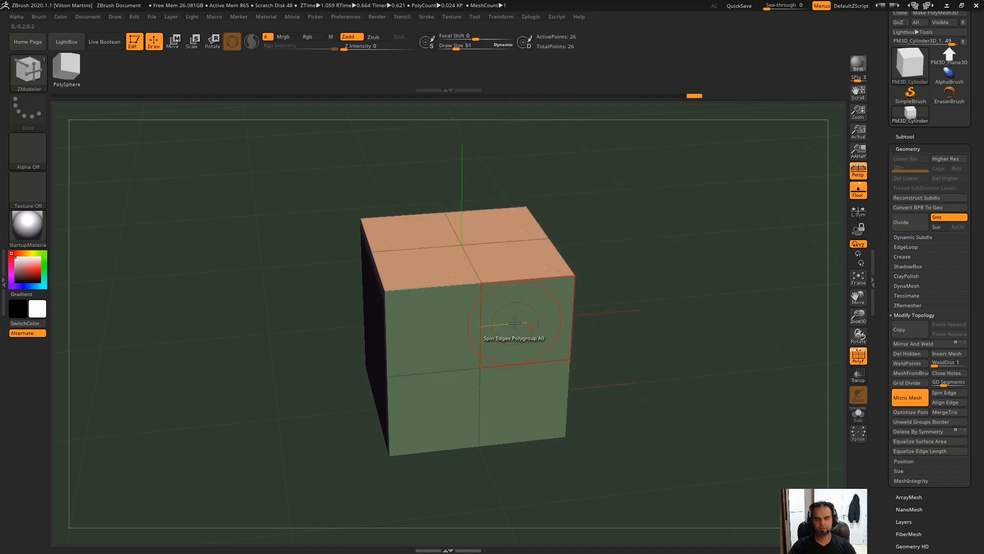
left_click_drag(590, 266, 560, 296)
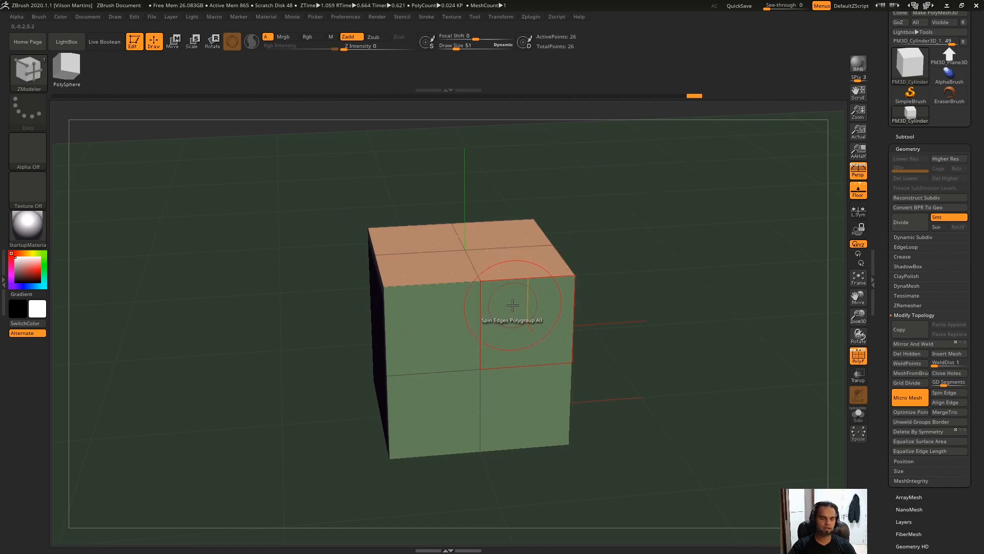
left_click_drag(635, 255, 495, 328)
key("space")
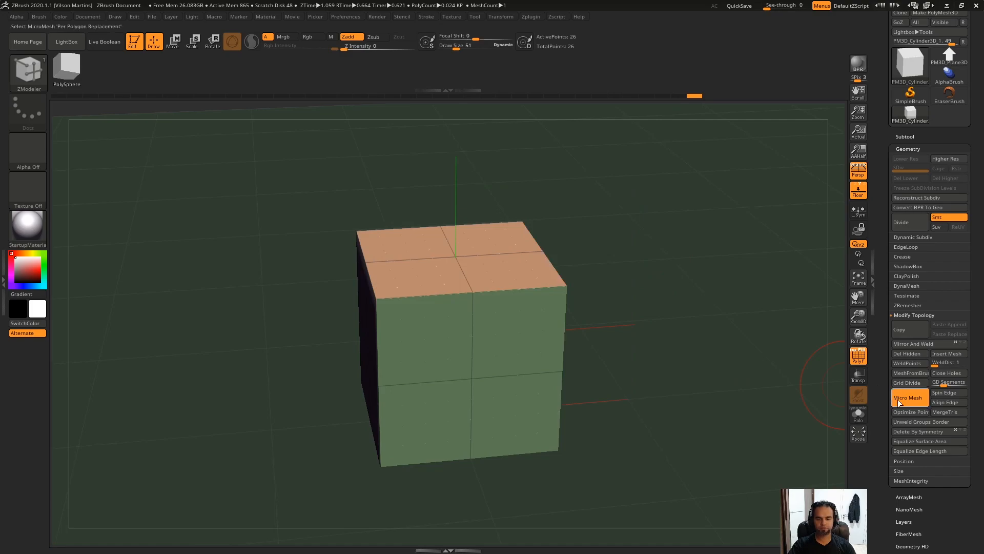
Use the Spin edge action on the front face's two vertical centre edges and the top face's front centre edge
key("space")
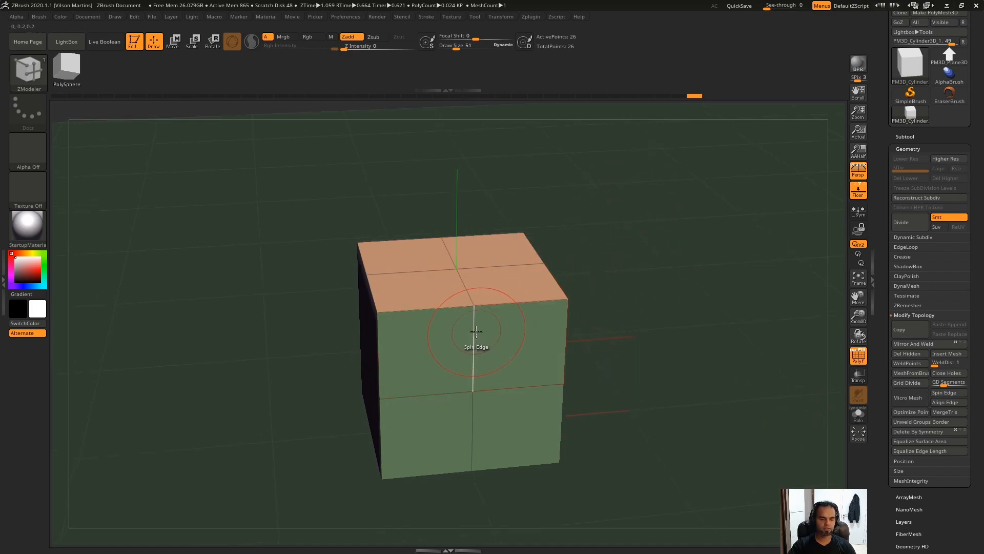
key("space")
left_click_drag(635, 227, 646, 221)
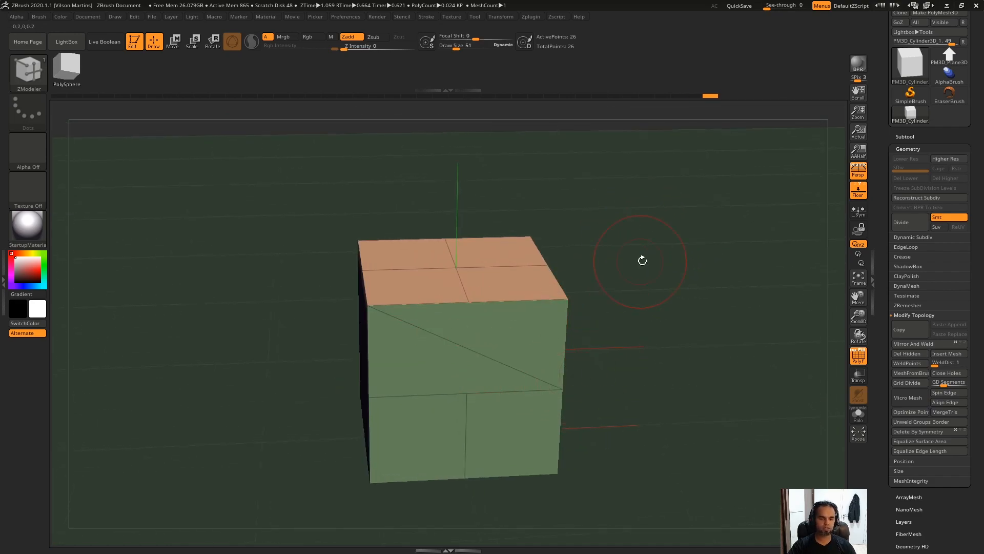
left_click_drag(641, 277, 694, 193)
left_click(505, 301)
left_click(499, 392)
left_click_drag(659, 294, 702, 293)
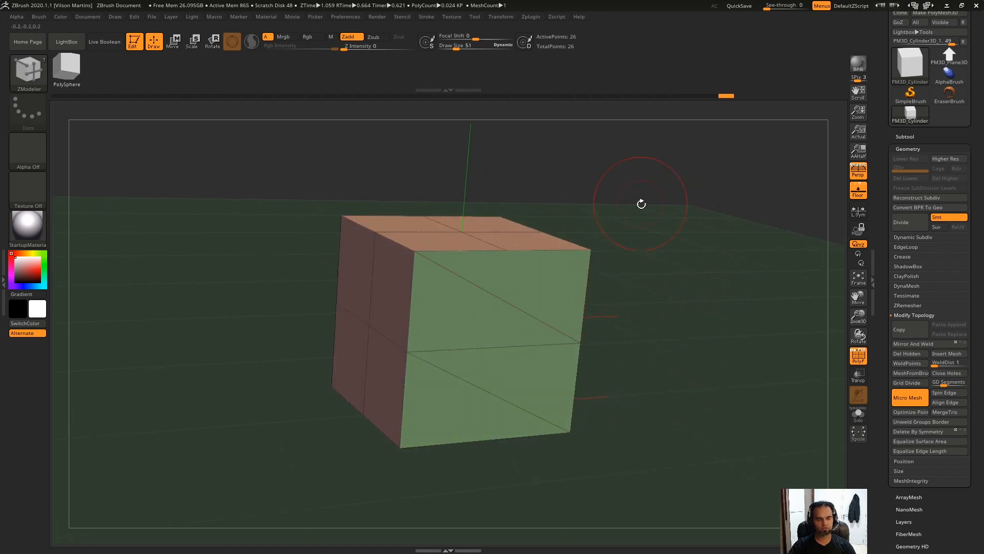
left_click_drag(642, 204, 501, 233)
left_click(501, 233)
left_click_drag(719, 229, 645, 209)
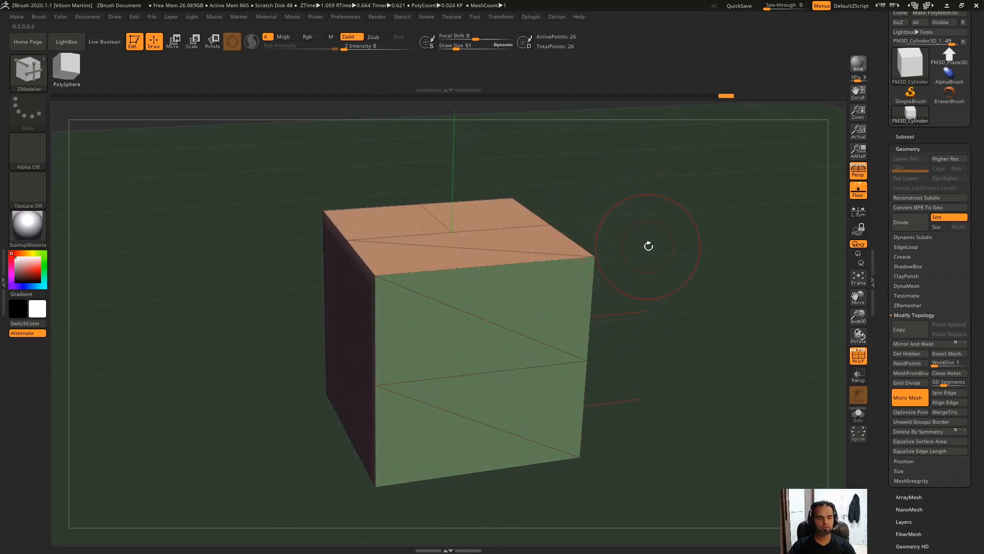
Subdivide the cube up to SDiv 5 and inspect the surface around the spun edges
left_click_drag(682, 212, 668, 193)
mouse_move(548, 355)
right_mouse_down("alt")
mouse_move(549, 331)
mouse_move(501, 369)
mouse_move(533, 349)
right_mouse_up("alt")
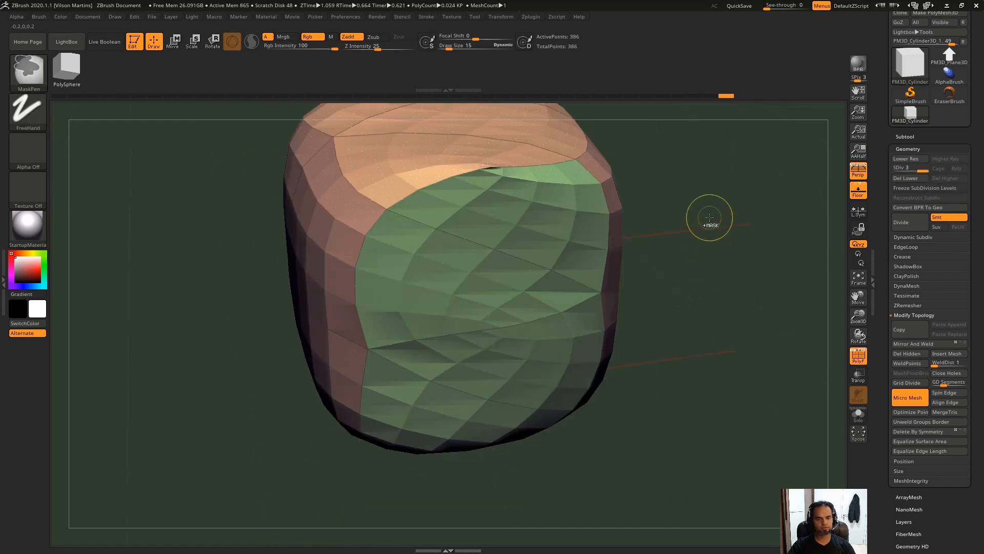
key("ctrl+d")
key("ctrl+d")
left_click_drag(709, 252, 690, 210)
left_click_drag(500, 157, 643, 246)
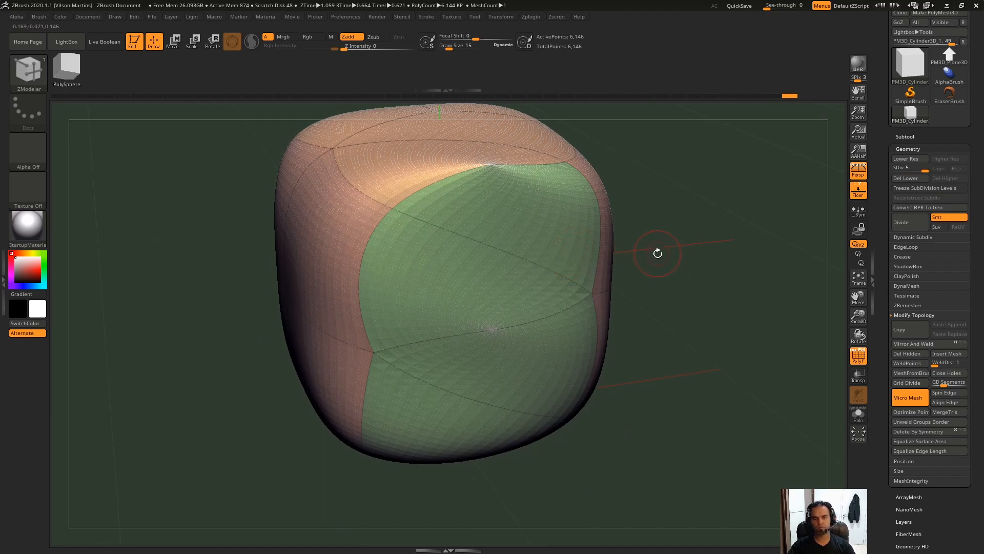
Undo the subdivisions to return to the low-resolution cube with the spun edges
key("ctrl+z")
key("ctrl+z")
key("ctrl+z")
key("ctrl+z")
key("ctrl+z")
key("ctrl+z")
key("ctrl+z")
key("ctrl+z")
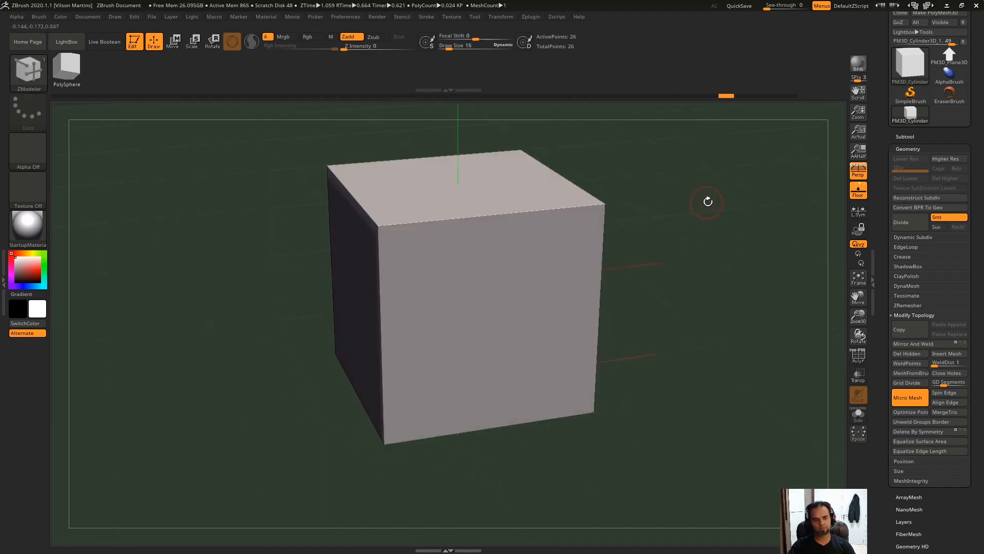
Set the ZModeler edge action to Collapse and collapse an edge segment between the top and front faces
key("space")
key("space")
key("space")
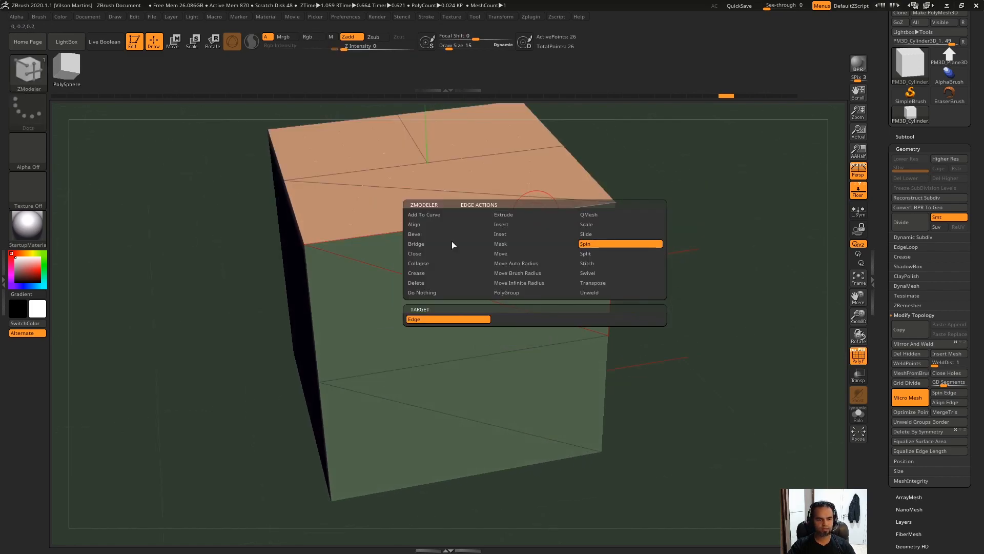
left_click(430, 263)
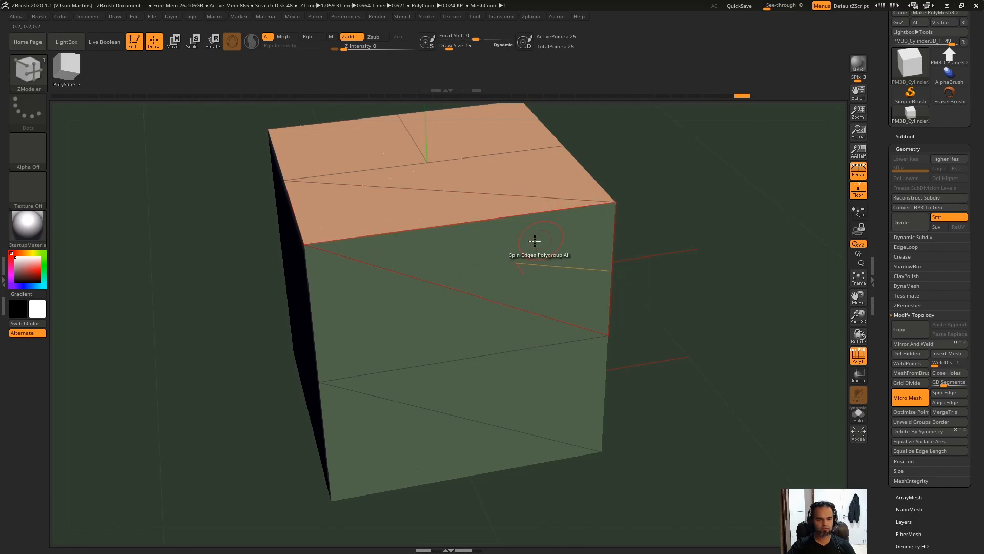
Subdivide the cube repeatedly to check the smoothing around the collapsed edge
key("ctrl")
key("ctrl+d")
key("ctrl+d")
key("ctrl+d")
key("ctrl+d")
key("ctrl+d")
left_click_drag(664, 228, 506, 230, "shift")
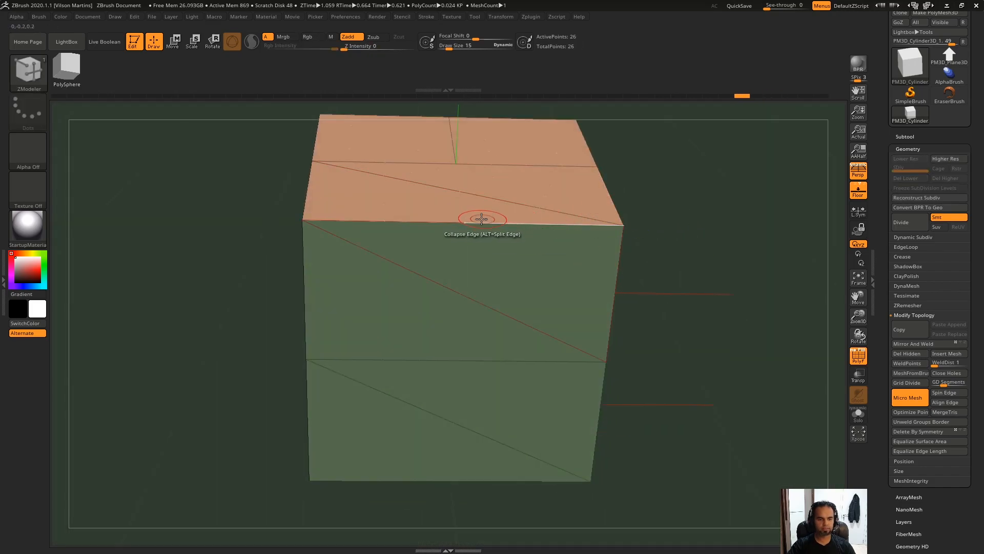
Redo the edge collapse along the border shared by the top and front faces
key("space")
key("space")
left_click(534, 233)
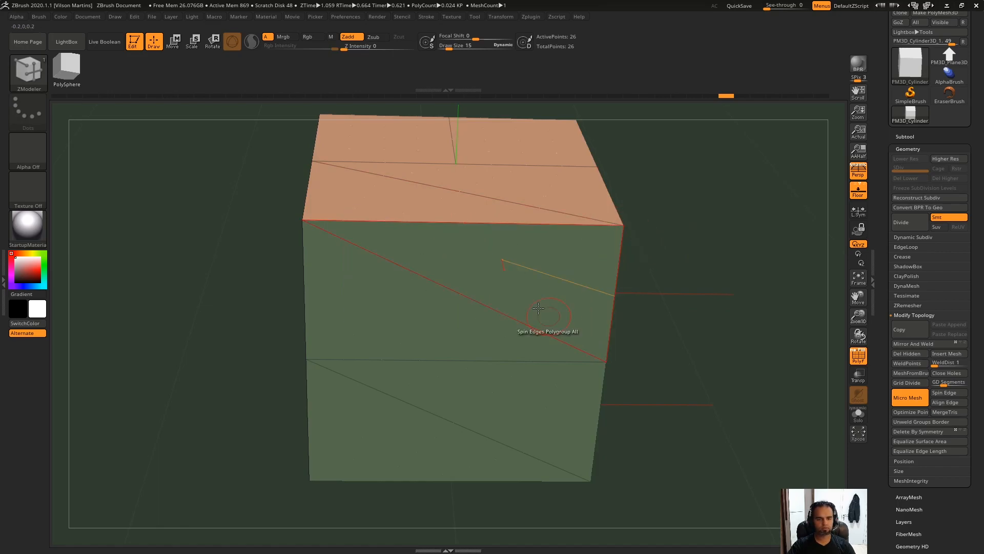
left_click(466, 232)
Subdivide the collapsed cube several times to inspect its surface, then undo those subdivisions
left_click_drag(687, 256, 697, 193)
key("ctrl+d")
key("ctrl+d")
key("ctrl+d")
key("ctrl+d")
key("ctrl+z")
key("ctrl+z")
key("ctrl+z")
key("ctrl+z")
Subdivide the cube to SDiv 3 to examine its spun front face, then step back down in subdivision level
left_click_drag(721, 229, 703, 254)
key("space")
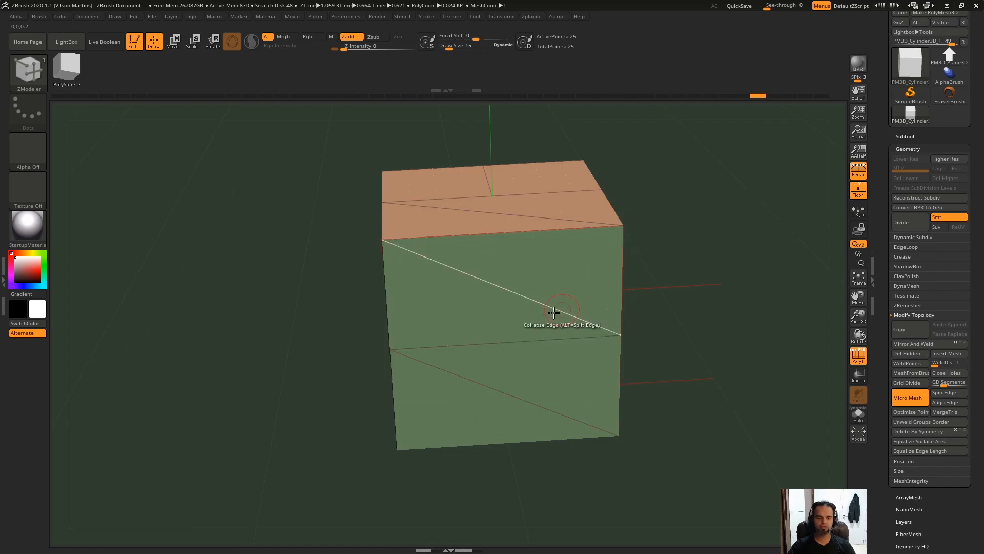
mouse_move(695, 244)
left_mouse_down()
mouse_move(711, 237)
mouse_move(694, 236)
left_mouse_up()
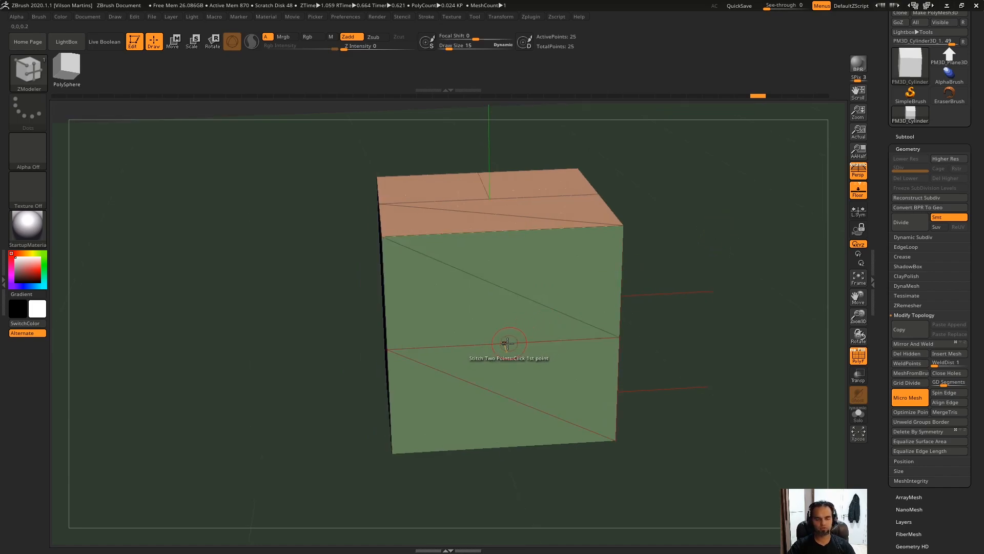
key("ctrl+d")
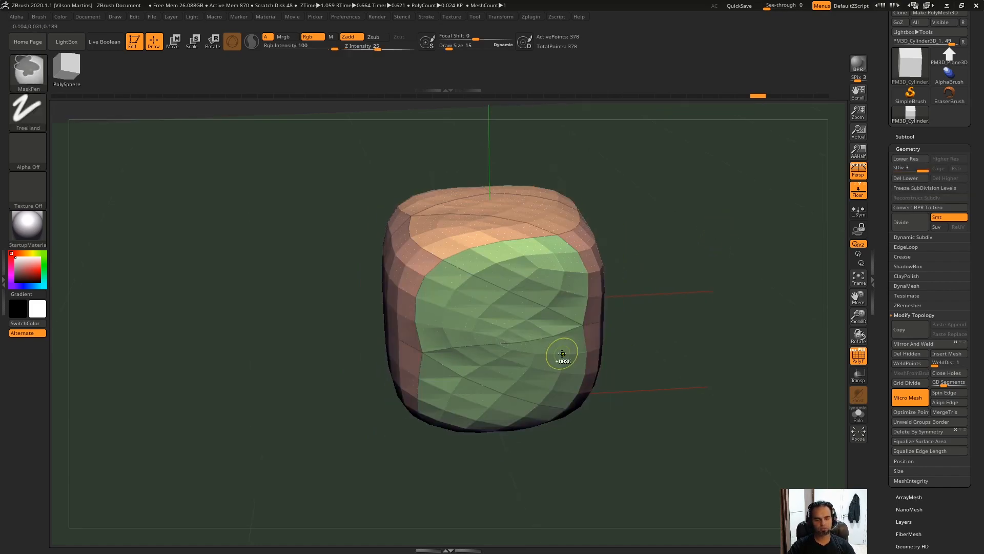
key("shift+d")
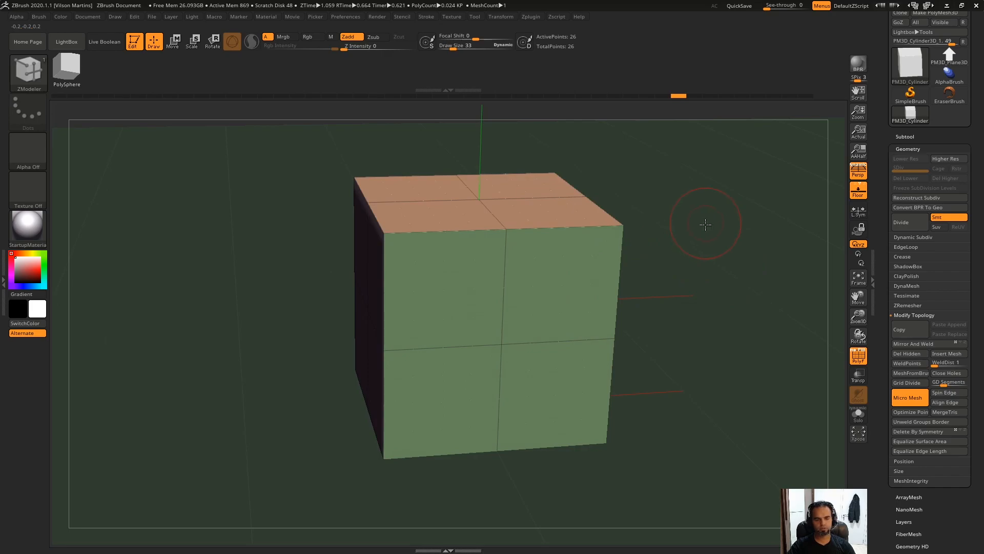
Insert edge loops with the Multiple EdgeLoops target to divide the cube's front face into a four-by-four grid
key("space")
left_click(564, 242)
left_click(565, 229)
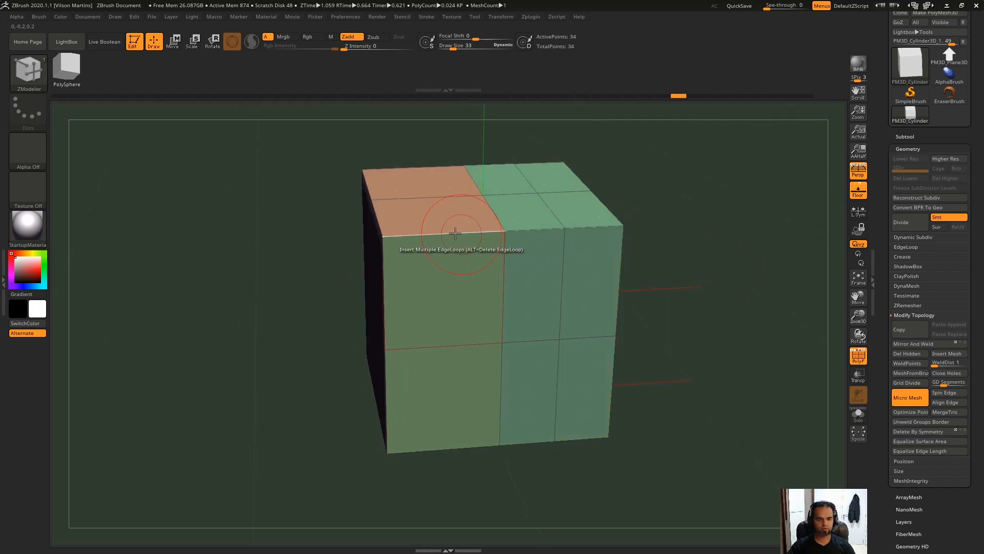
left_click(444, 234)
left_click(505, 267)
left_click(502, 363)
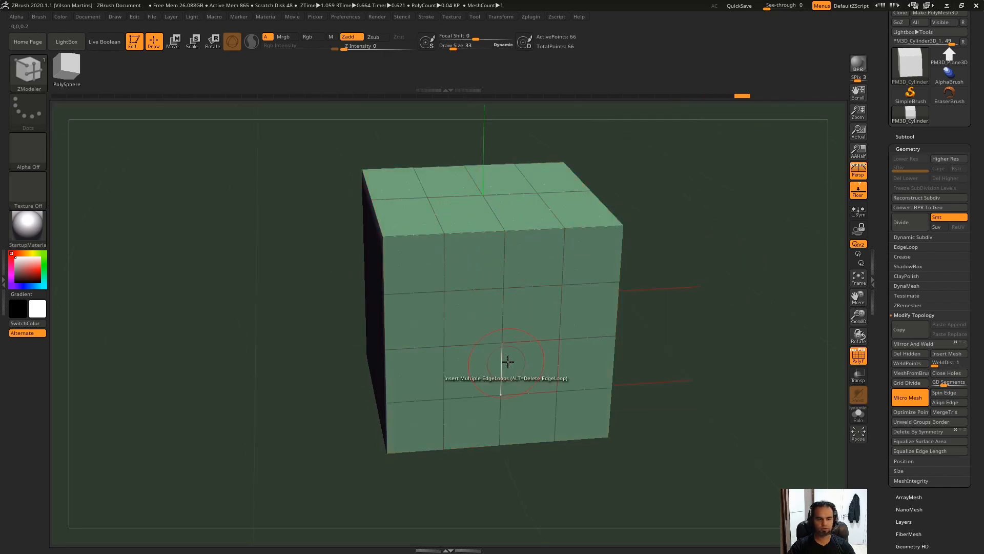
Set the edge action to Spin and spin the front face's grid edges into diagonals
left_click_drag(751, 255, 734, 240)
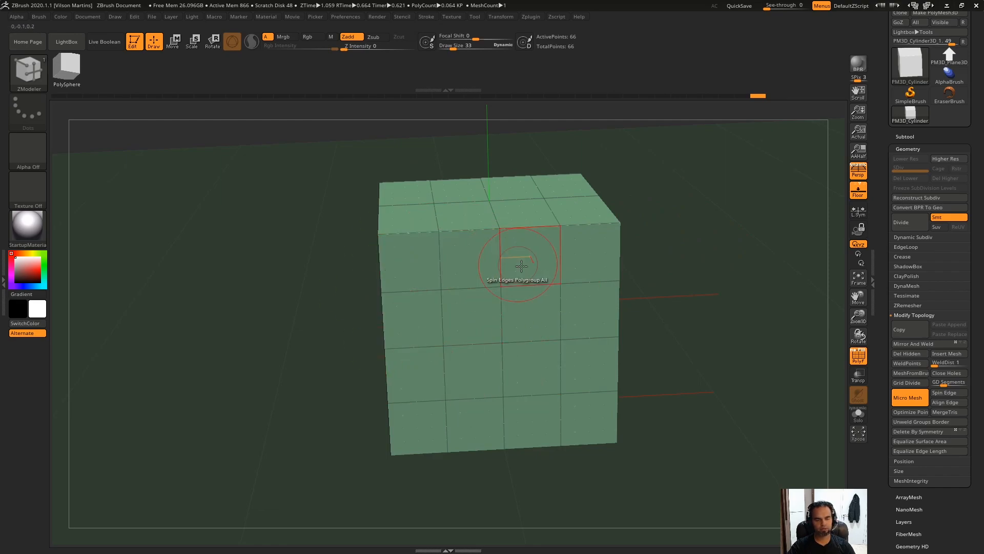
key("space")
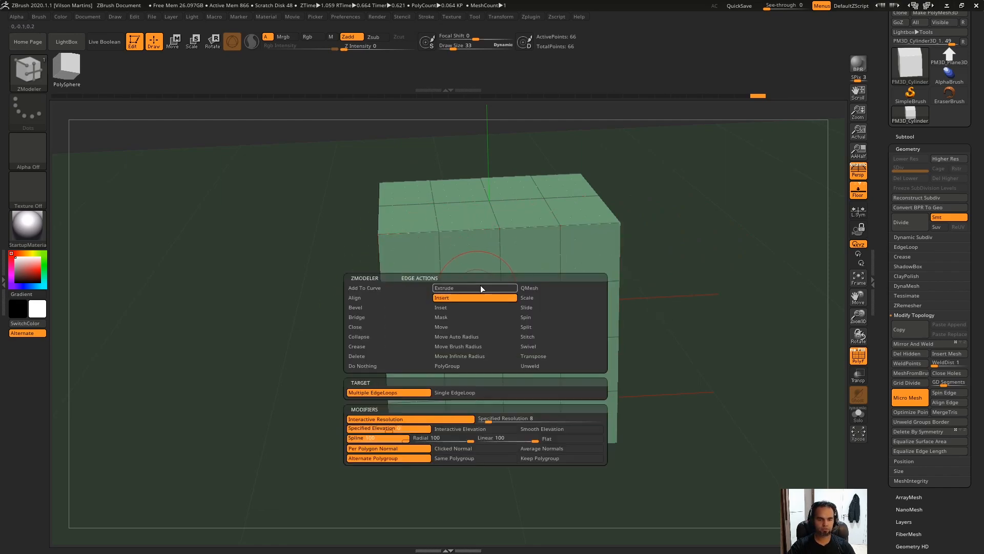
left_click(556, 307)
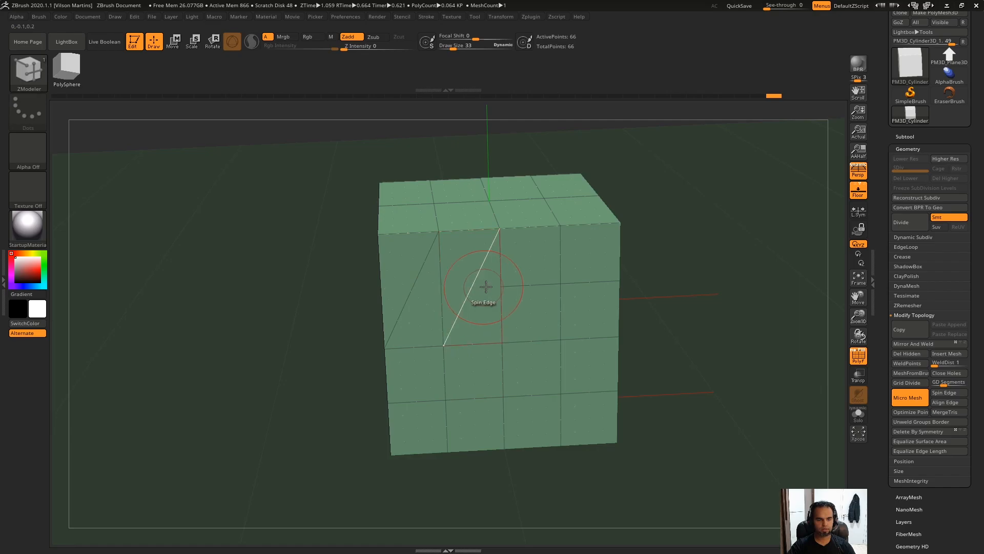
left_click(587, 286)
Mark diagonal polygons on the front face as a temporary group and apply clockwise Spin Edges with the Polygroup All target
left_click_drag(716, 216, 543, 325)
left_click(474, 323, "alt")
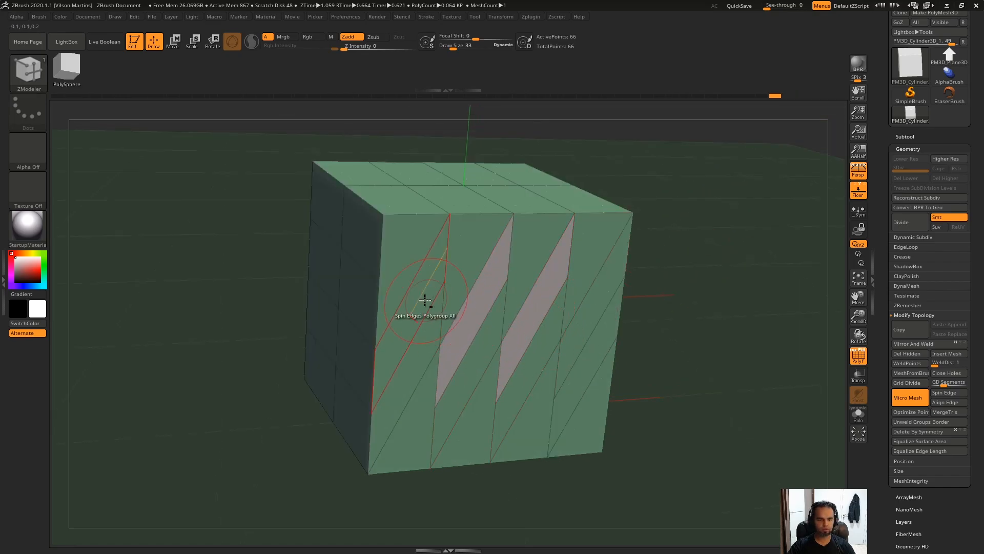
left_click(420, 302, "alt")
left_click(594, 327, "alt")
left_click_drag(696, 255, 704, 287)
key("space")
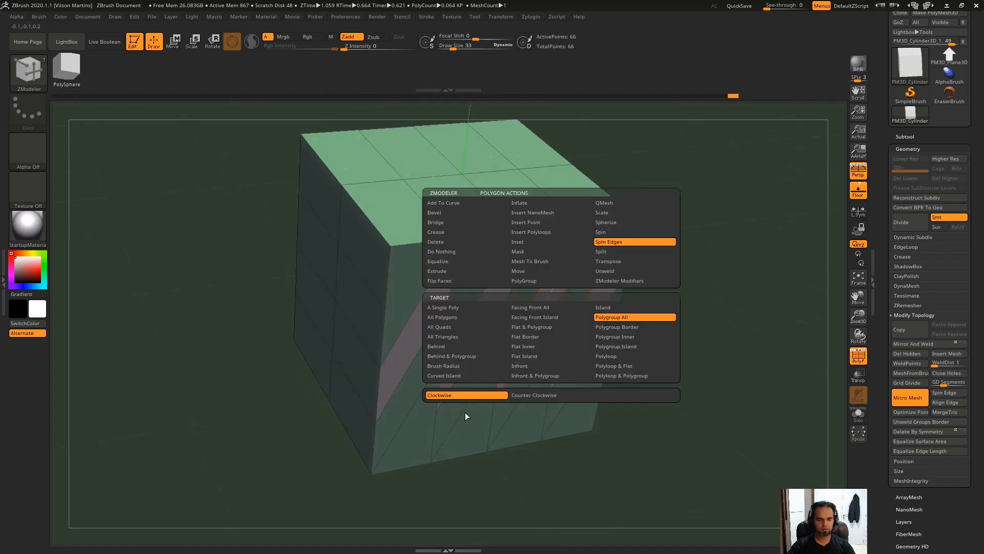
left_click(466, 272)
left_click_drag(533, 313, 710, 223)
Undo the edge spins on the front face back to the plain four-by-four grid
key("ctrl+z")
key("ctrl+z")
key("ctrl+z")
key("ctrl+z")
key("ctrl+z")
key("ctrl+z")
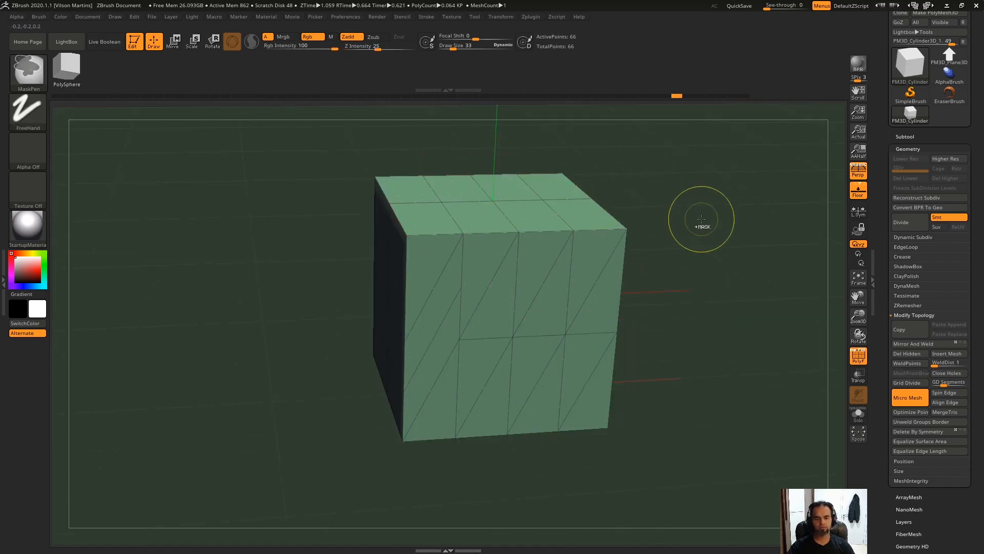
key("ctrl+z")
key("ctrl+z")
key("ctrl+z")
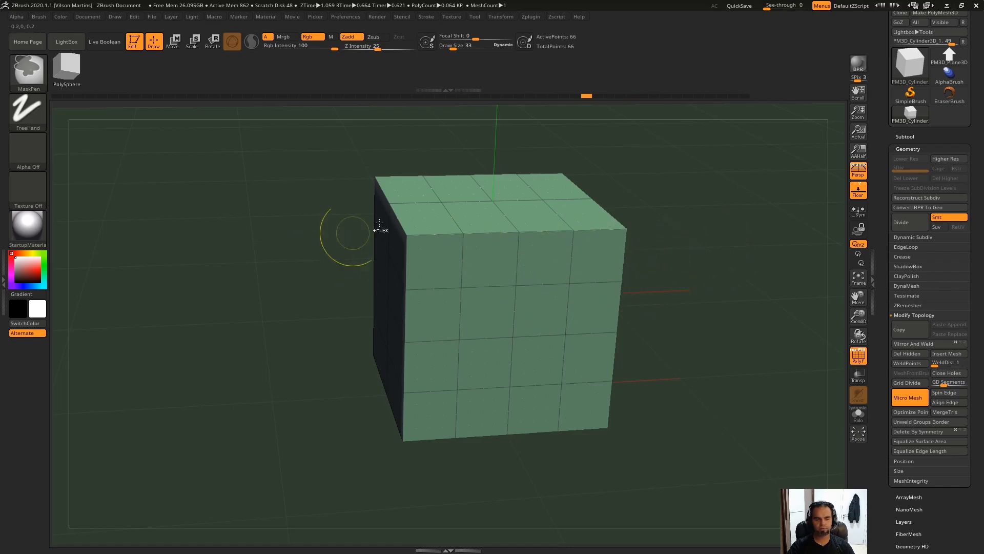
left_click_drag(705, 179, 561, 220)
key("space")
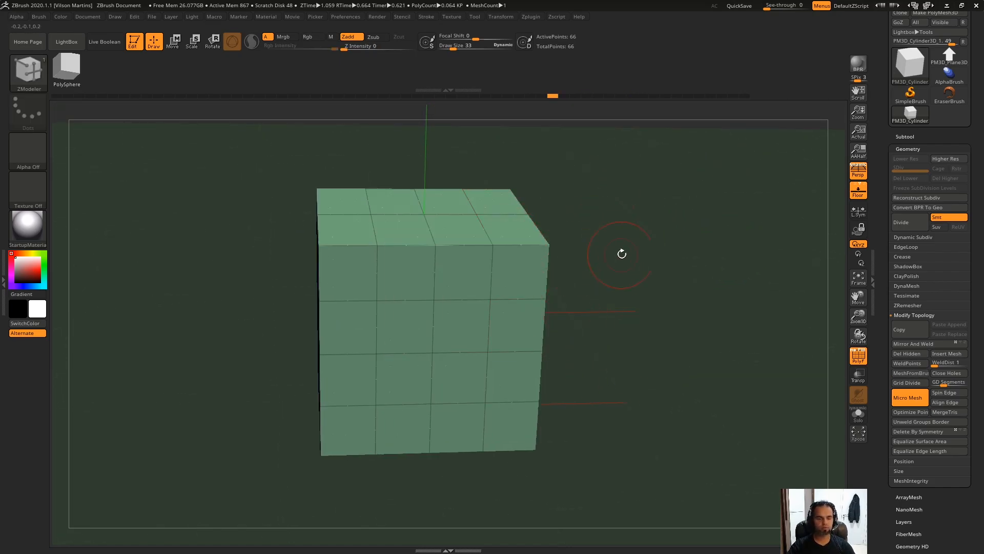
left_click_drag(558, 237, 625, 228)
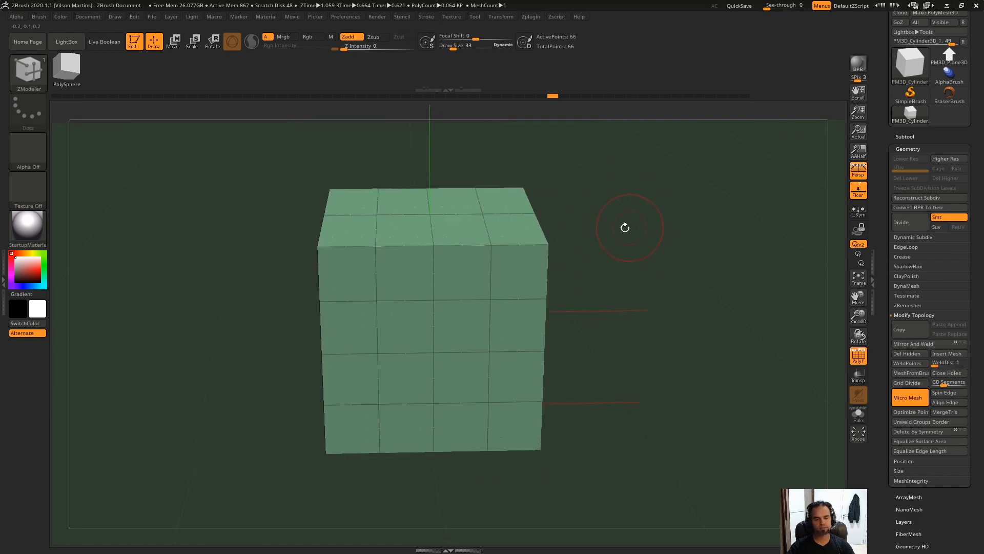
left_click_drag(577, 255, 638, 242)
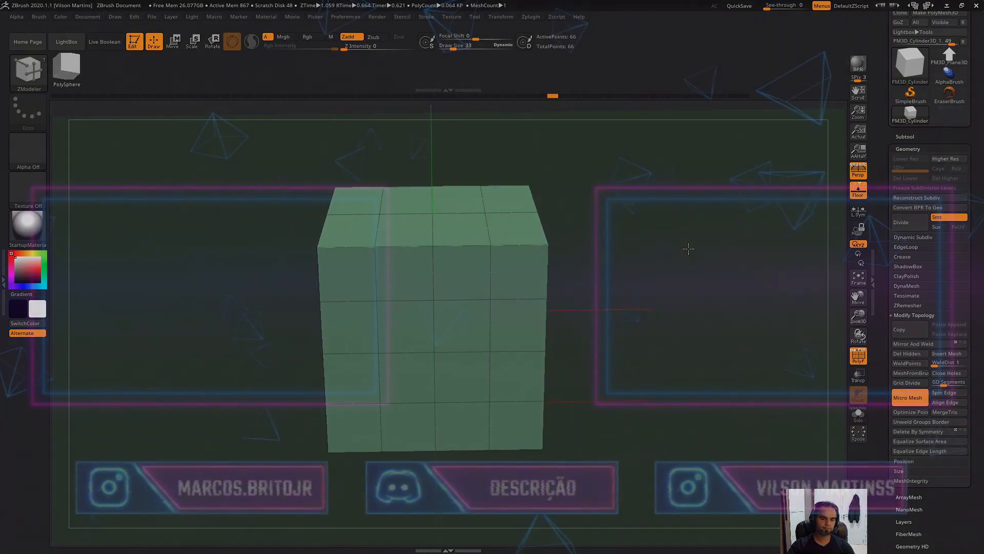